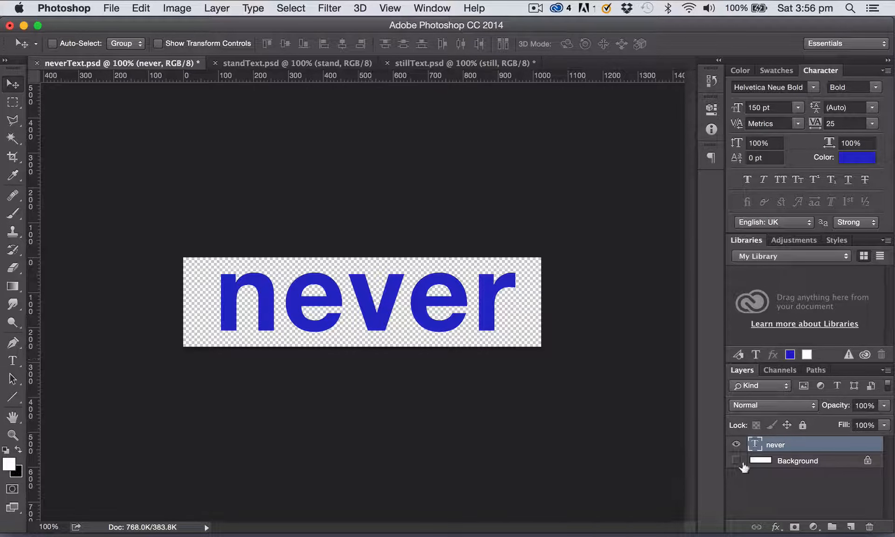
Export the never artwork for the web without its white background as a transparent PNG-24 named neverText.png in the exercise files folder
click(735, 461)
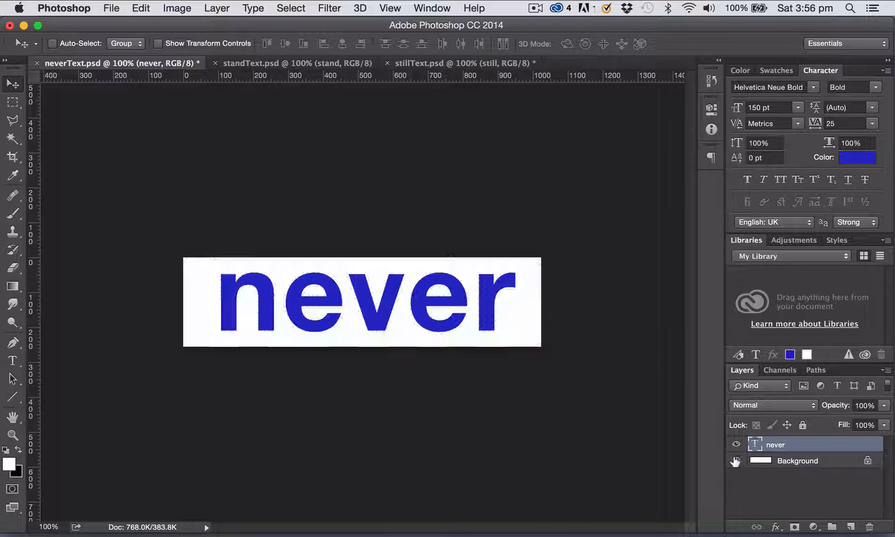
click(735, 460)
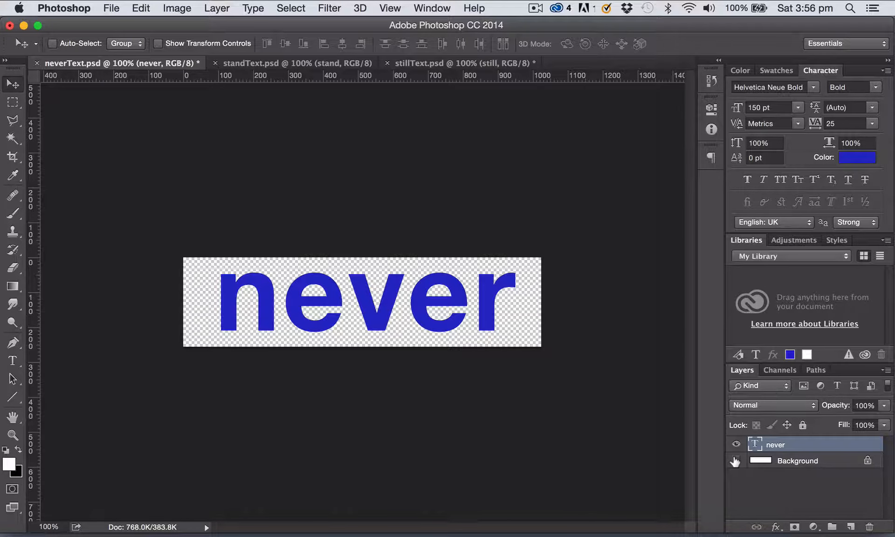
click(112, 8)
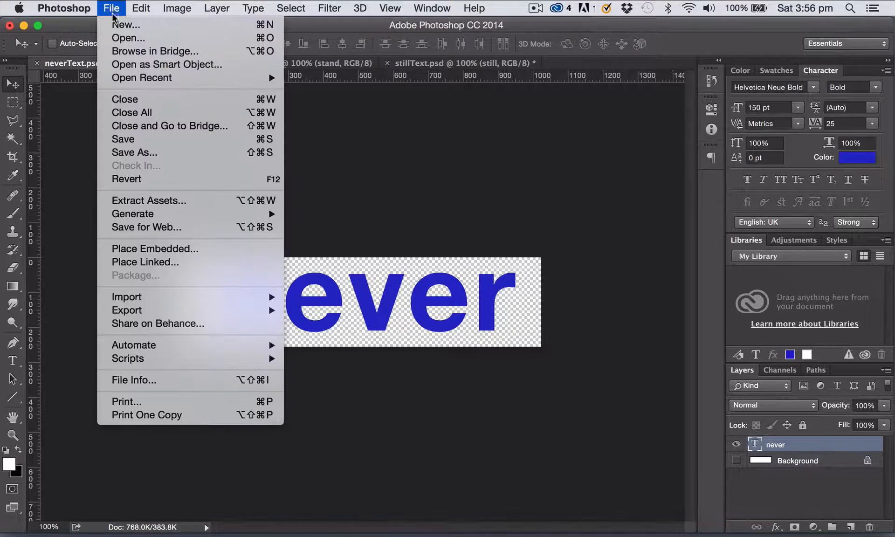
click(144, 227)
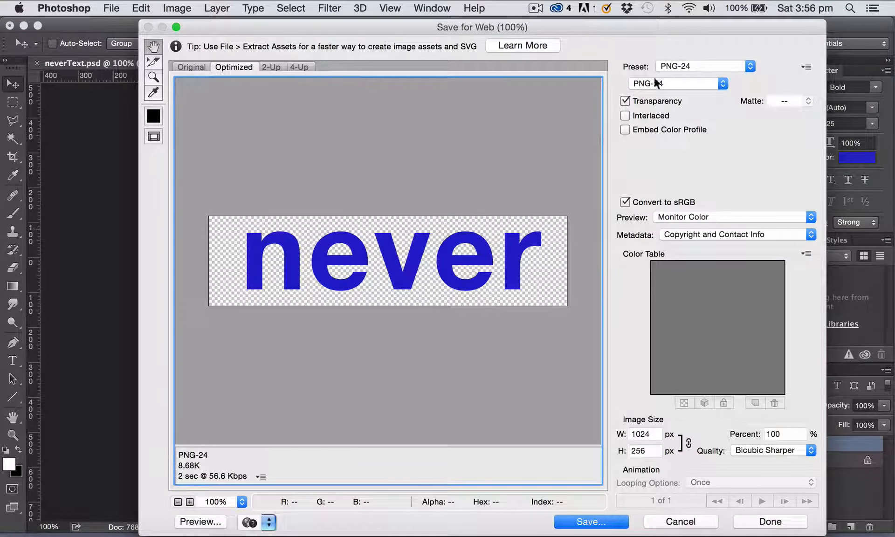
click(673, 84)
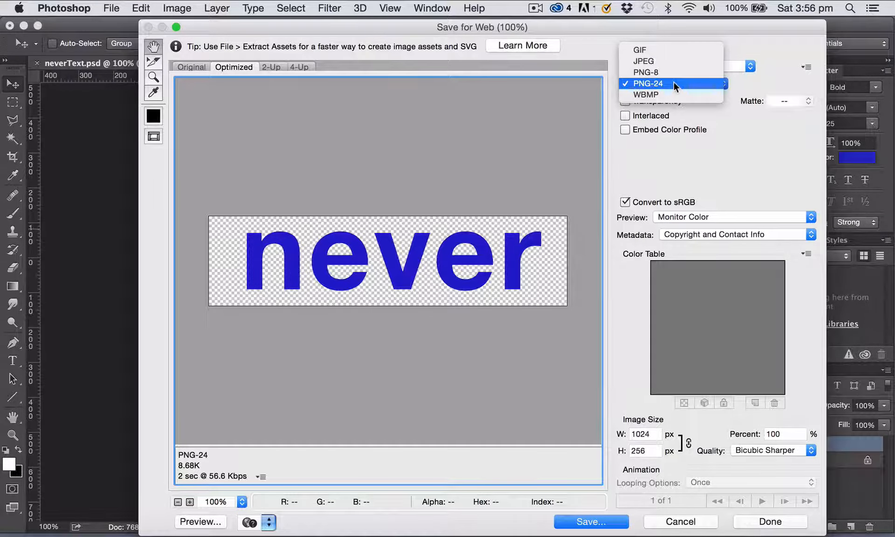
click(673, 83)
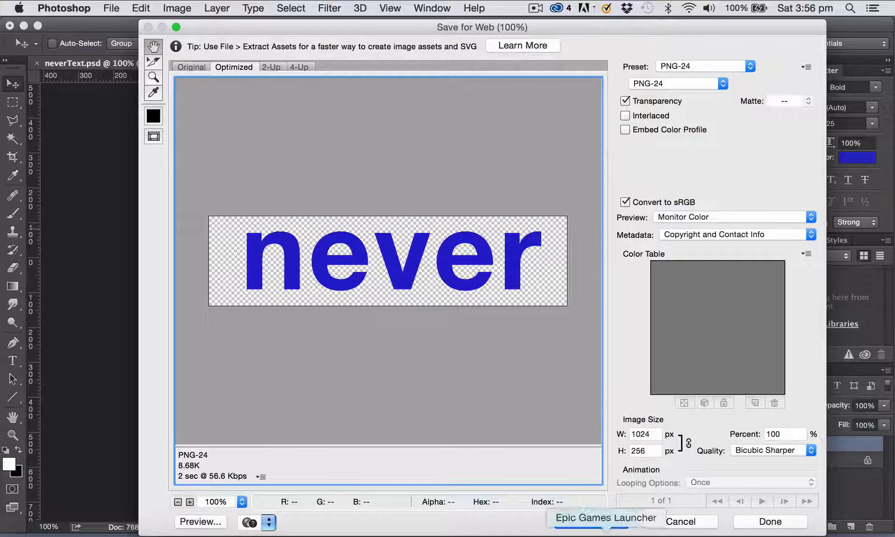
click(583, 519)
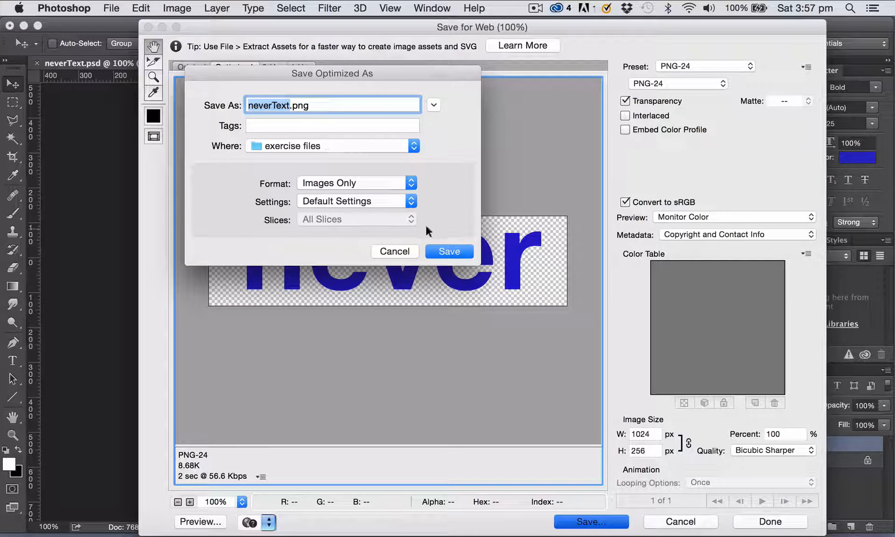
click(448, 246)
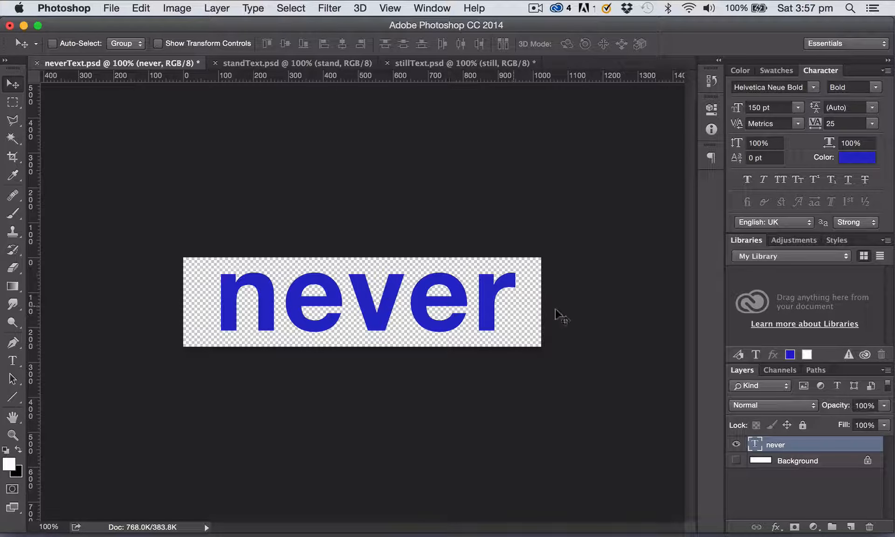
Duplicate the never text layer and place the copy, rasterized, directly beneath the original
drag(824, 444, 849, 525)
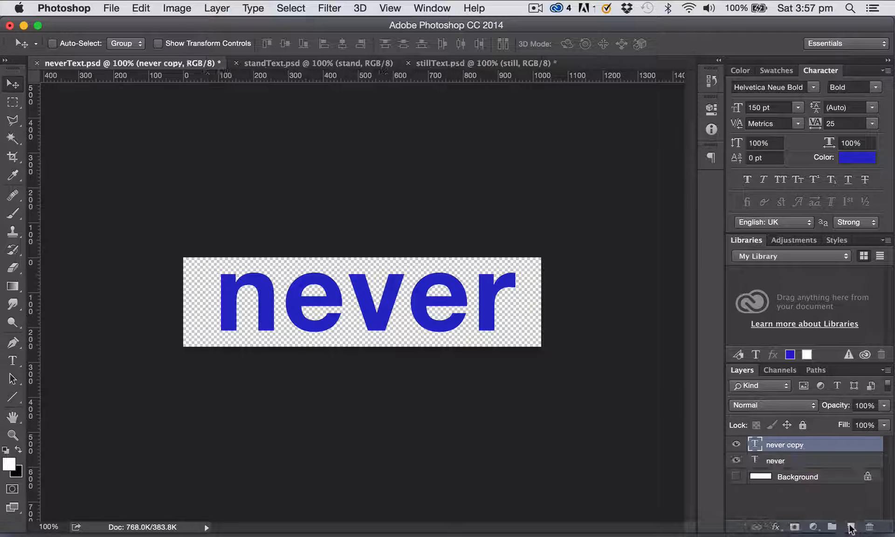
right_click(808, 444)
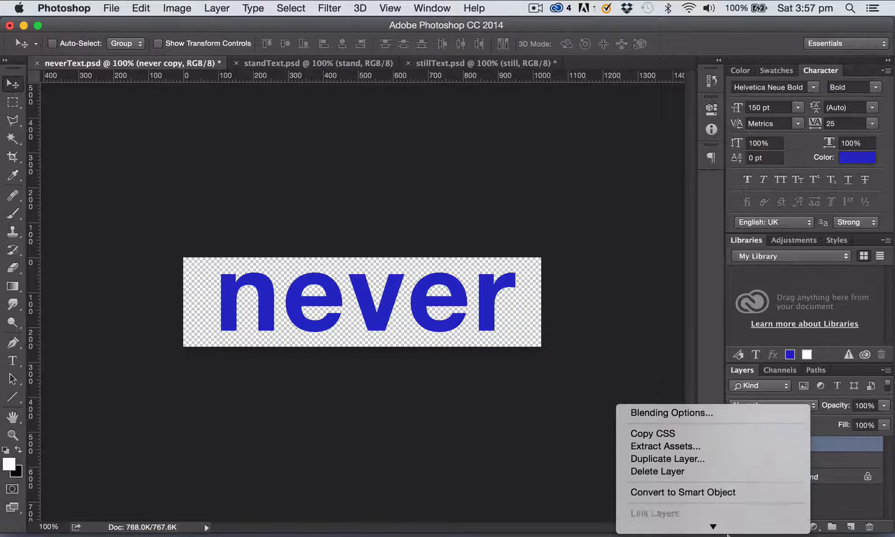
mouse_move(728, 535)
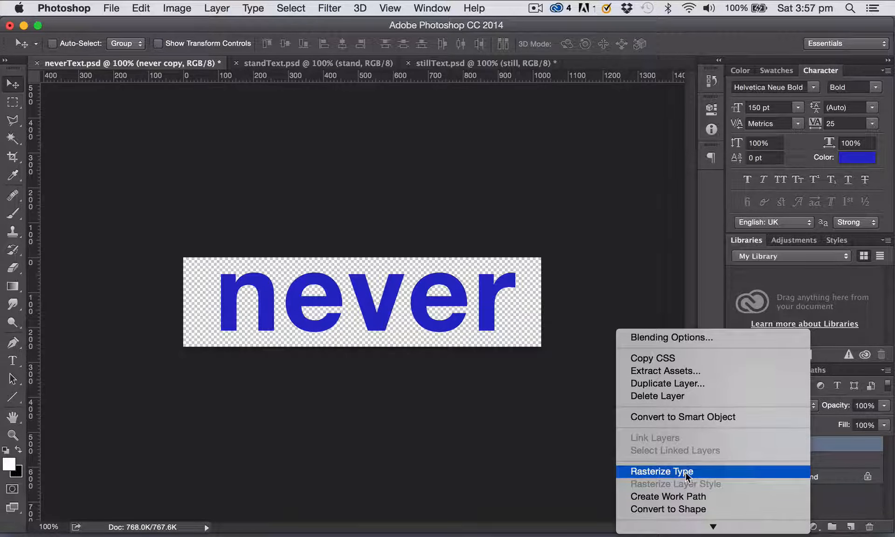
click(685, 471)
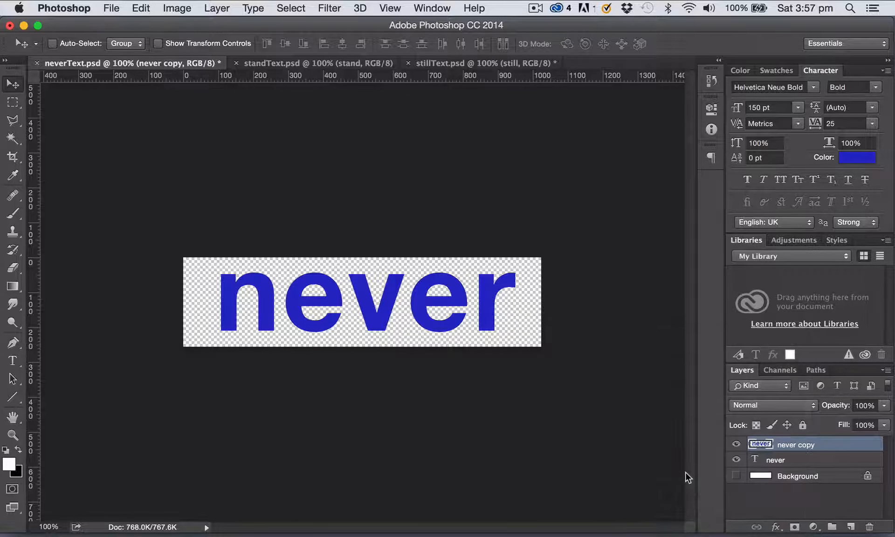
drag(817, 443, 814, 462)
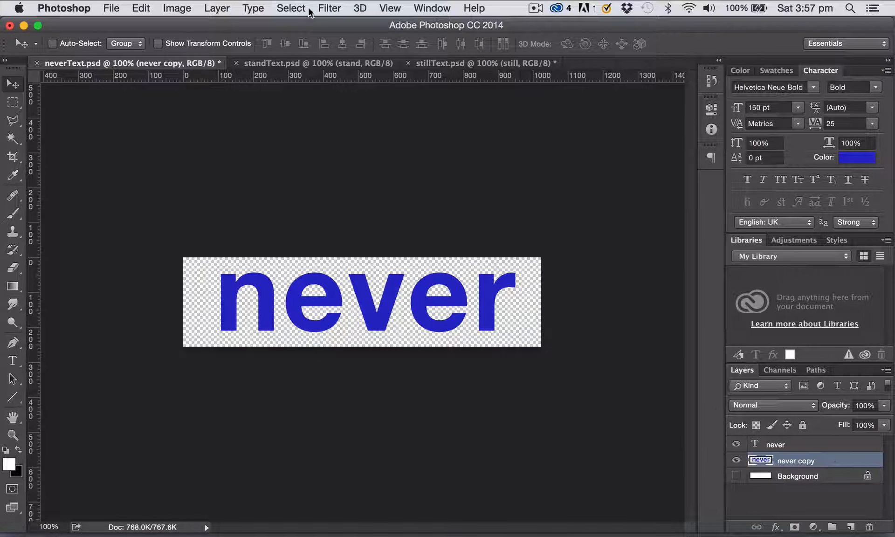
Apply a Motion Blur to the never copy layer with an angle of 17° and a distance of 165 pixels
click(330, 8)
mouse_move(370, 175)
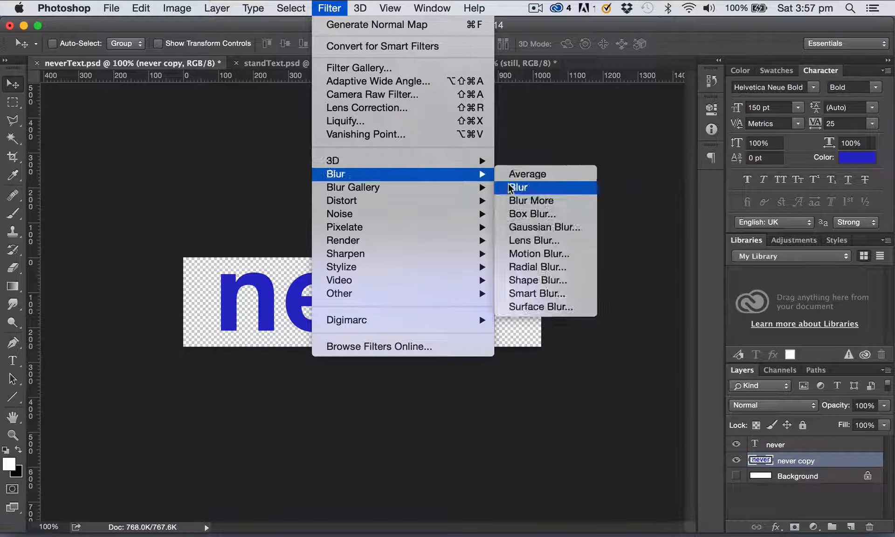
click(554, 257)
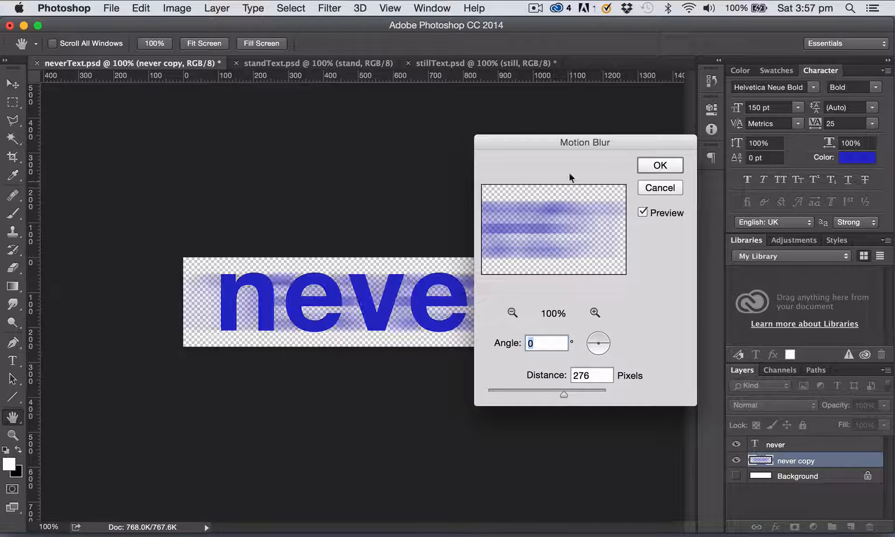
drag(553, 146, 644, 148)
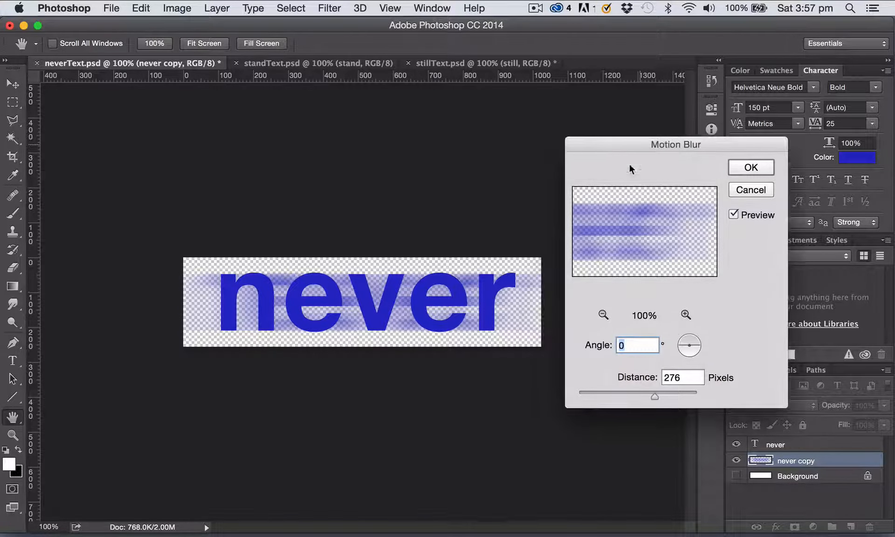
drag(658, 400, 634, 396)
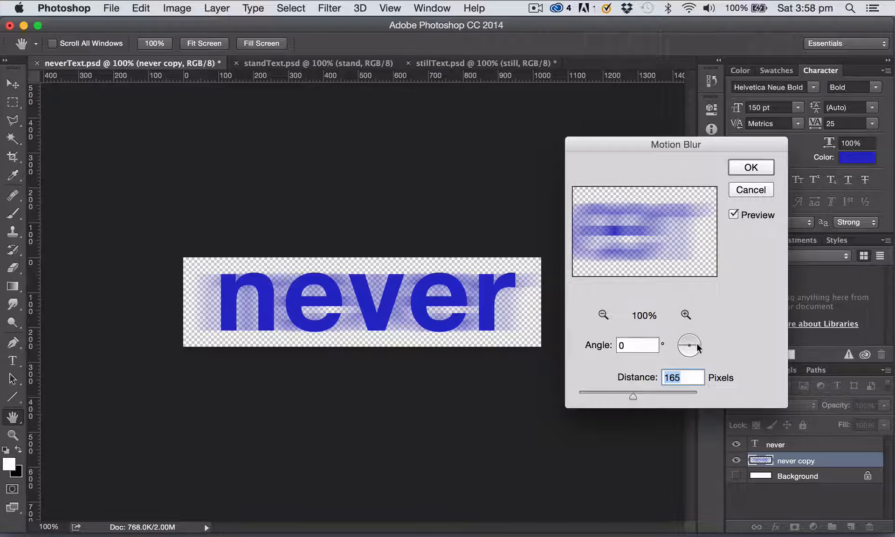
drag(697, 347, 699, 346)
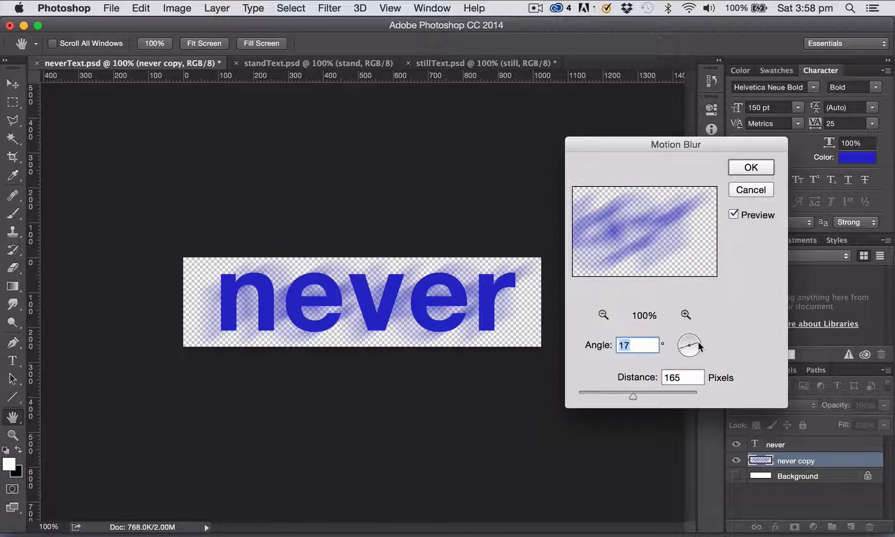
click(753, 166)
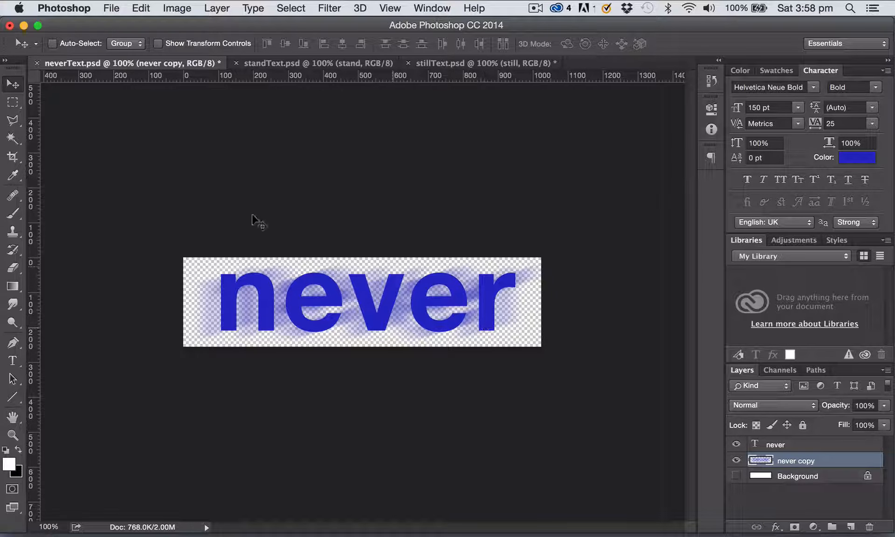
Export the blurred never artwork for the web as a transparent PNG-24 named neverTextBlur.png in the exercise files folder
click(112, 8)
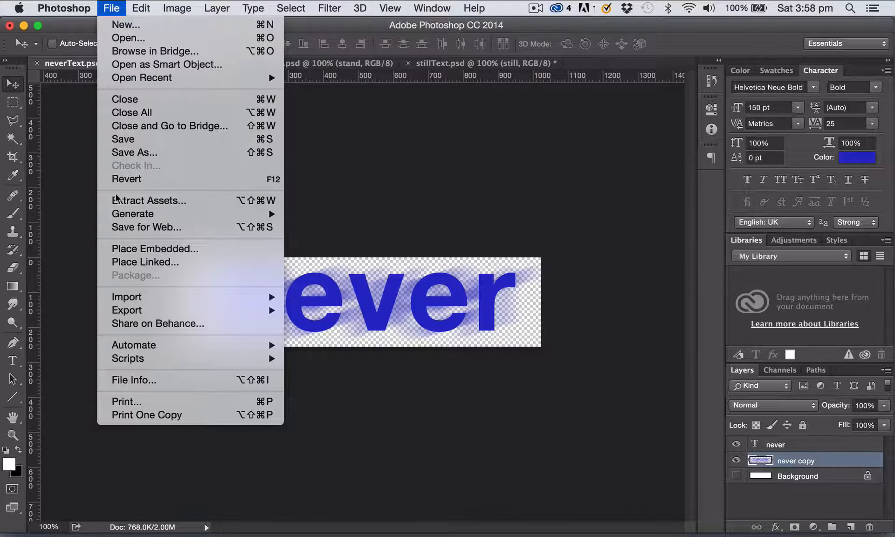
click(128, 228)
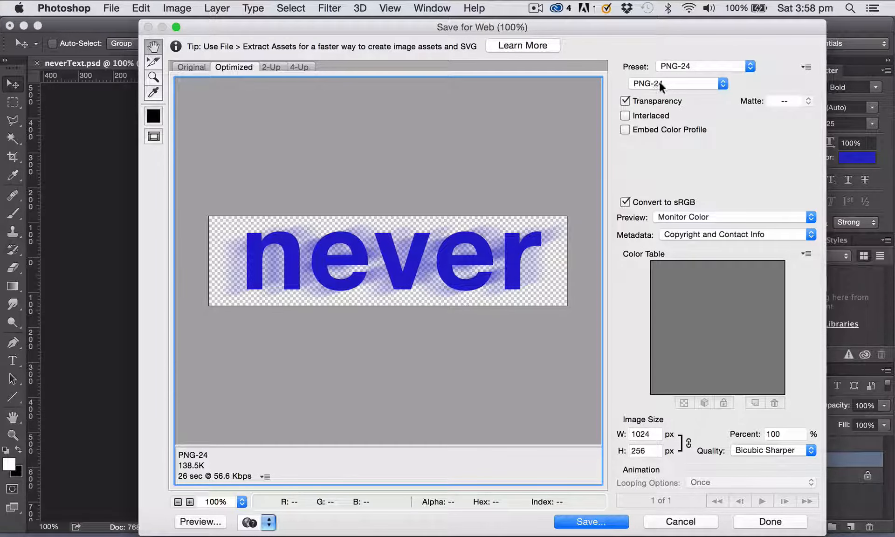
click(592, 521)
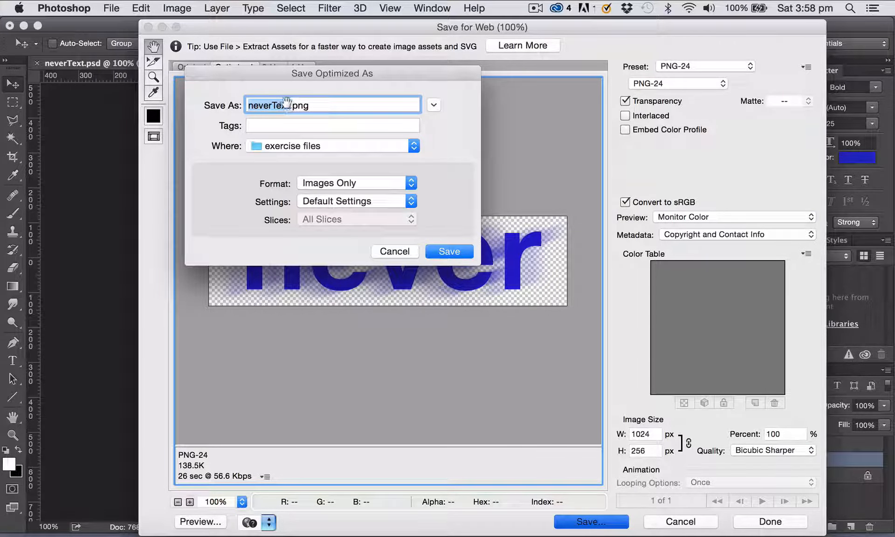
click(301, 103)
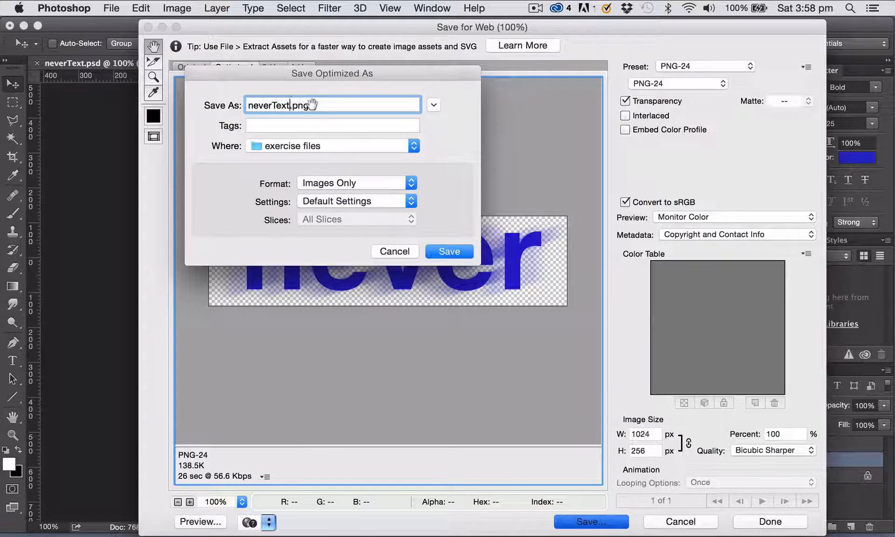
text(Blur)
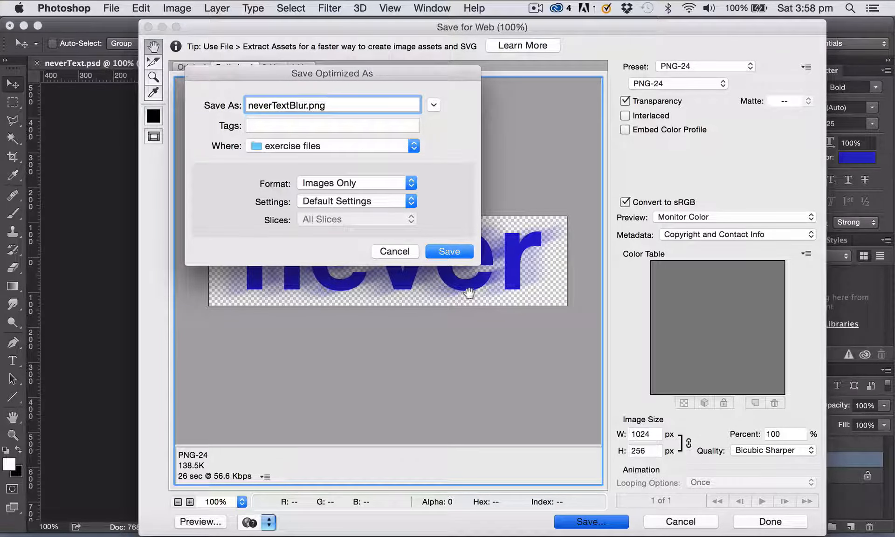
click(449, 245)
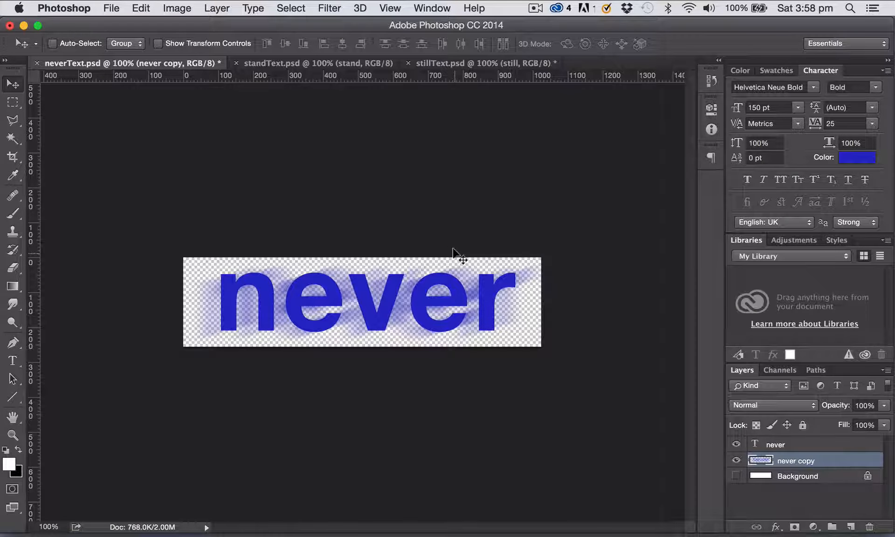
Export the standText.psd artwork with its blue splotches for the web as a transparent PNG-24 named standText.png in the exercise files folder
click(278, 64)
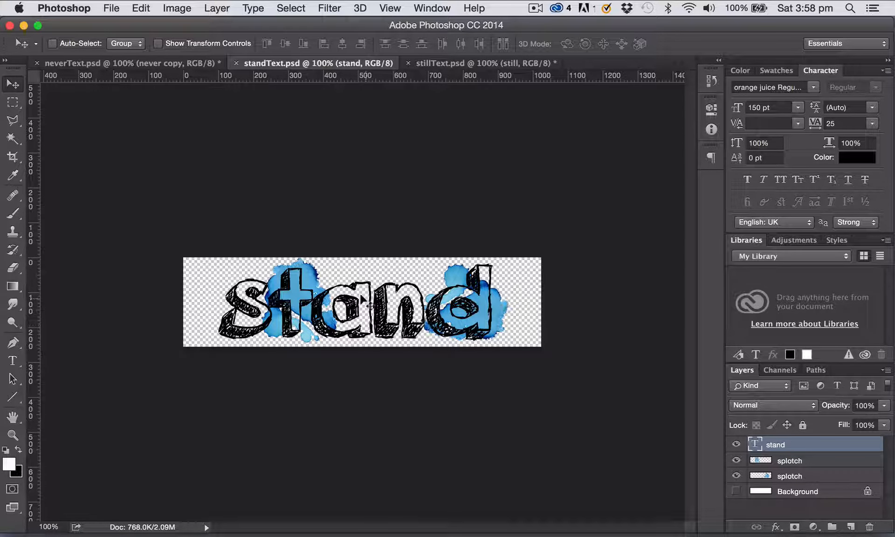
click(735, 460)
click(735, 460)
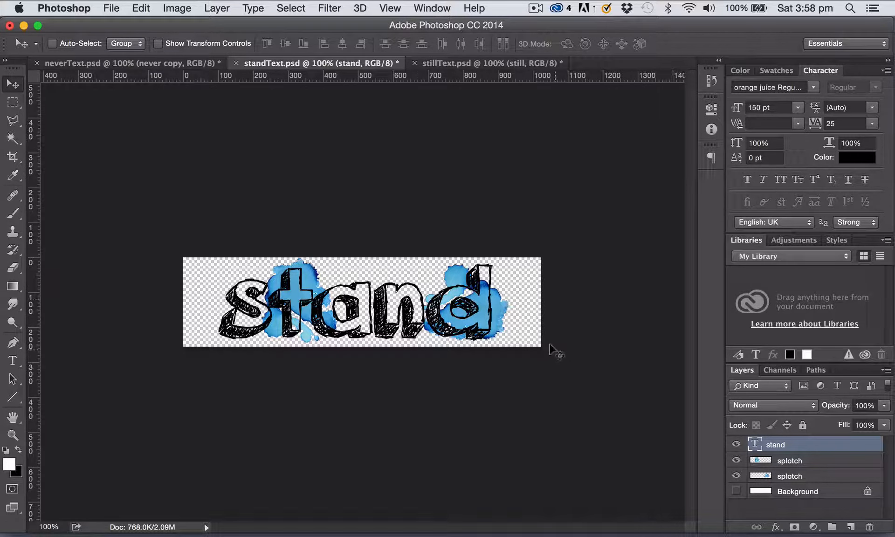
click(110, 9)
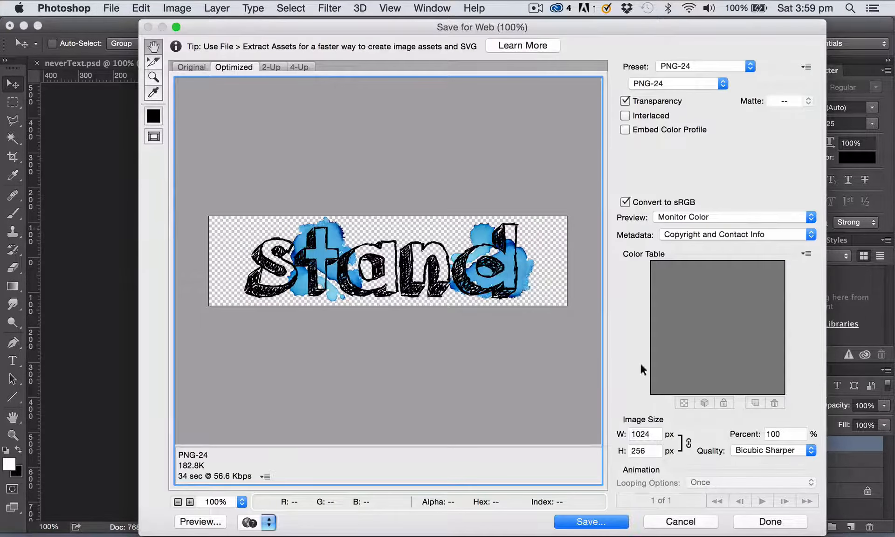
click(577, 519)
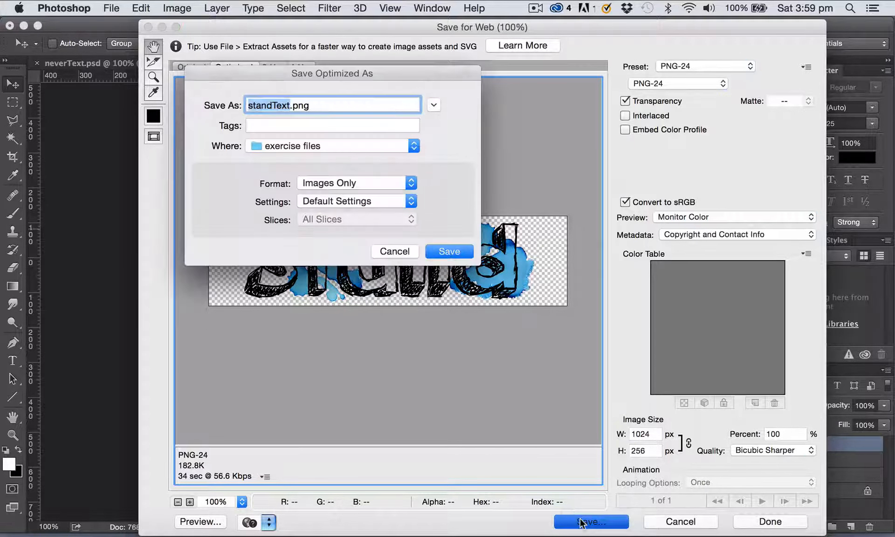
click(444, 252)
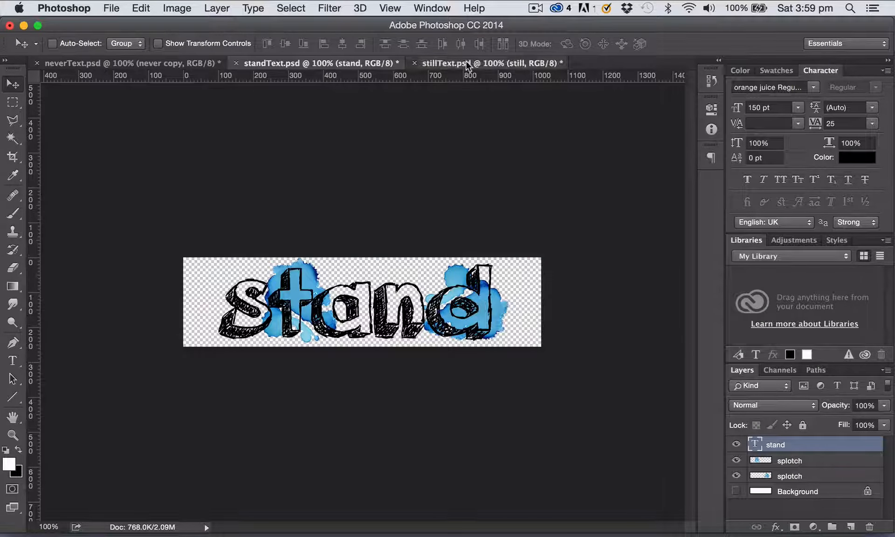
Bring up the stillText.psd document in the 3D workspace with the 3D scene contents of the still layer shown
click(468, 64)
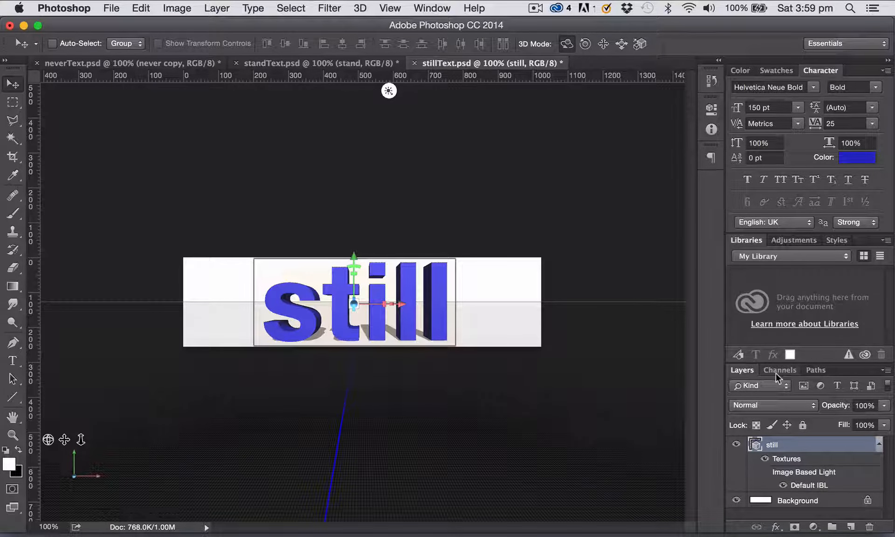
click(866, 43)
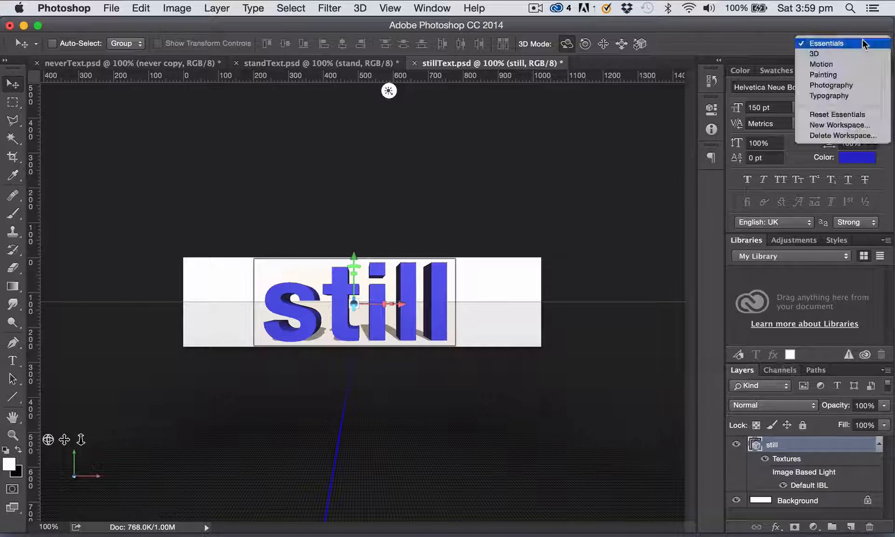
click(832, 55)
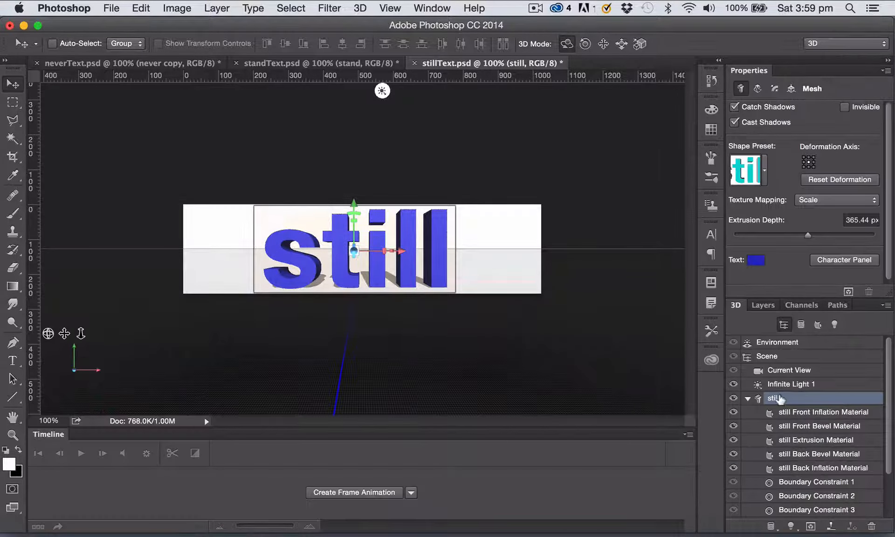
click(763, 306)
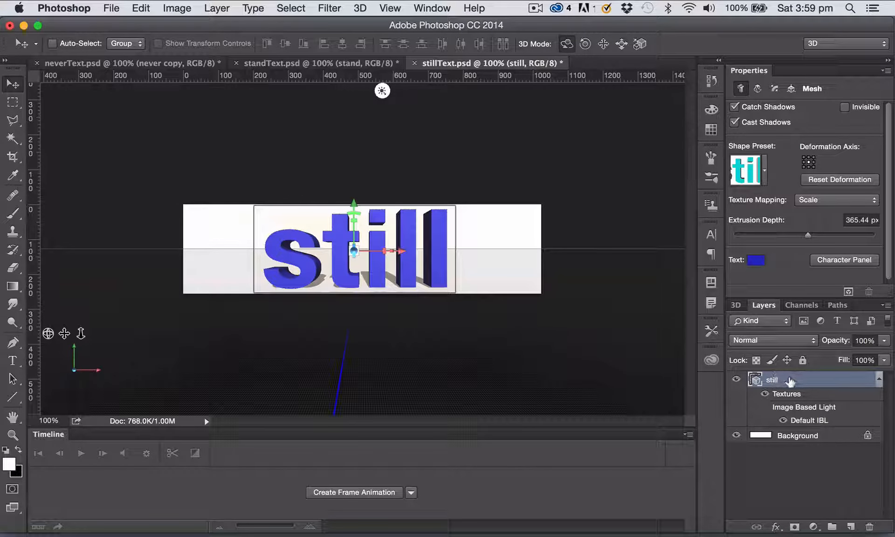
click(739, 307)
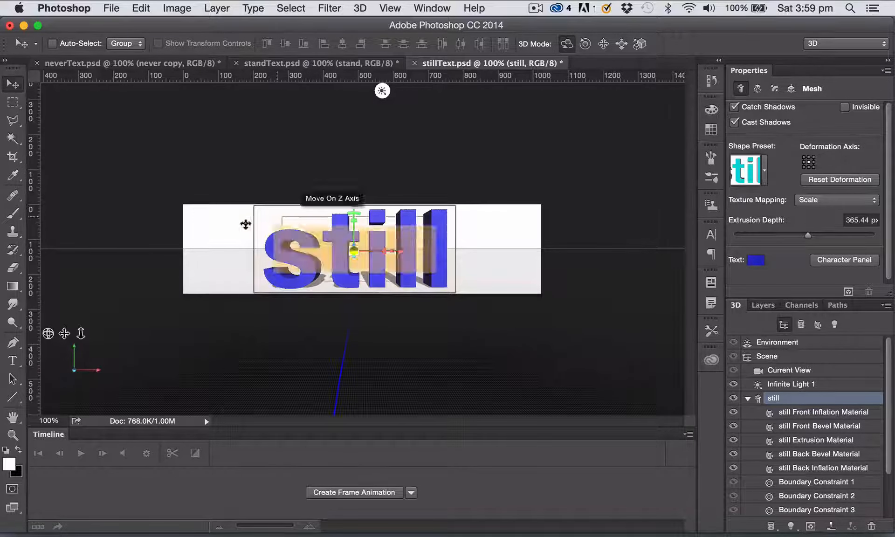
click(362, 8)
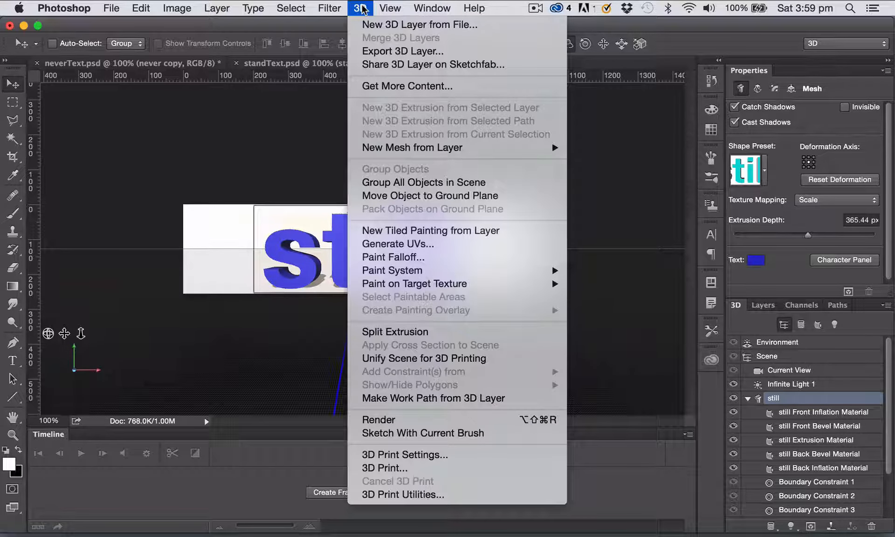
click(362, 9)
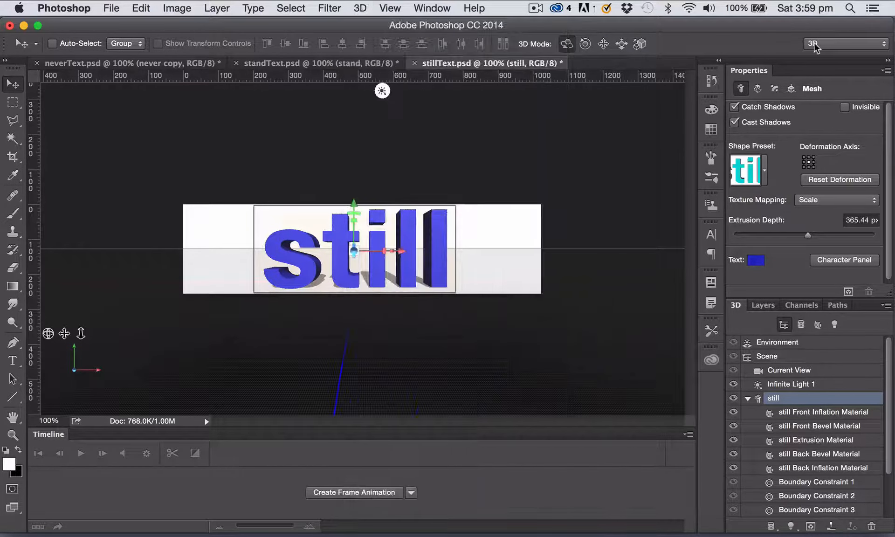
click(359, 8)
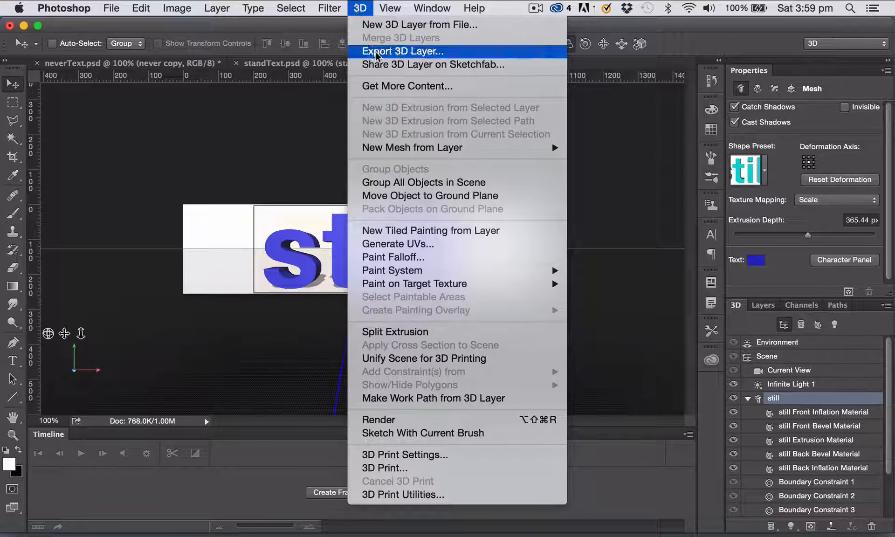
click(280, 157)
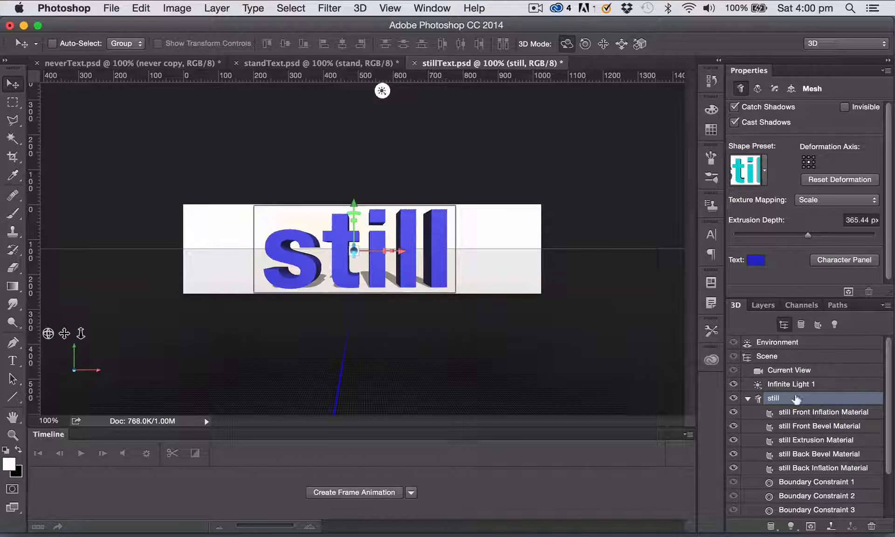
Export the still 3D layer as a Wavefront OBJ named stillText.obj in the exercise files folder, with textures in their original formats
click(361, 9)
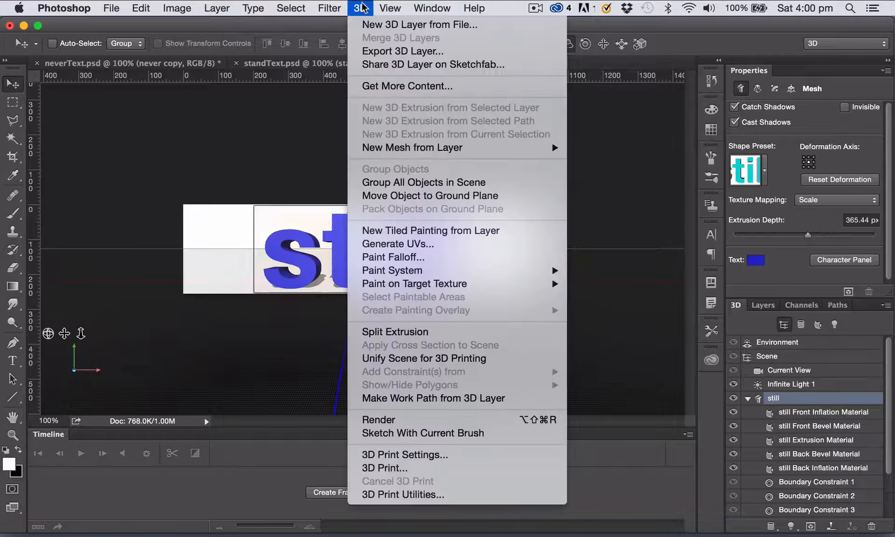
click(380, 52)
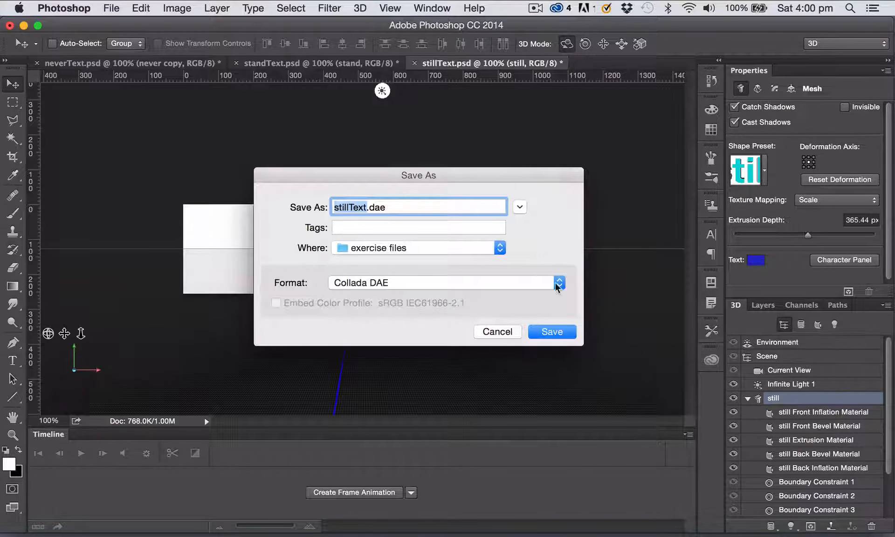
click(557, 283)
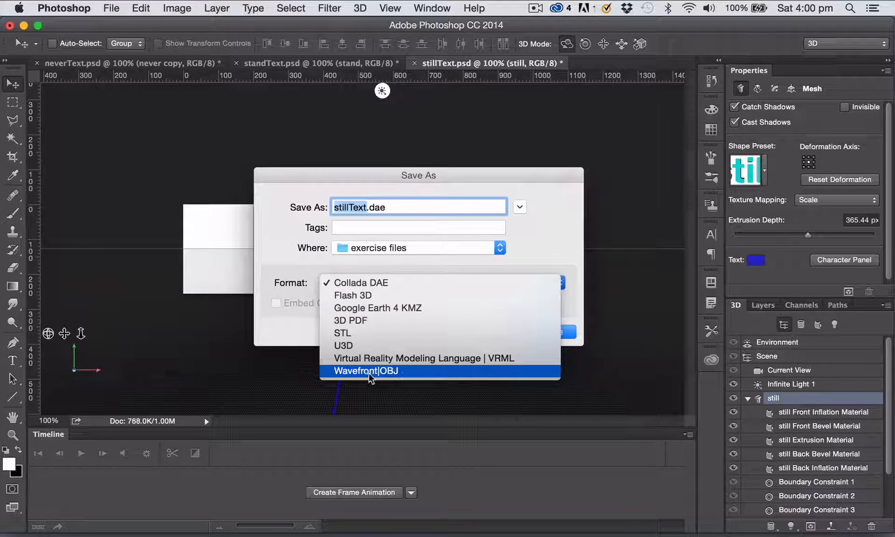
click(396, 376)
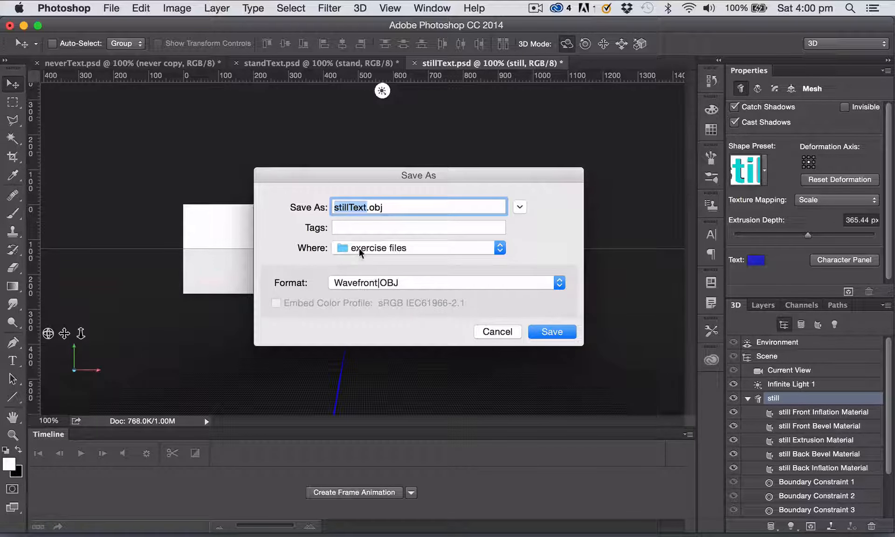
click(562, 336)
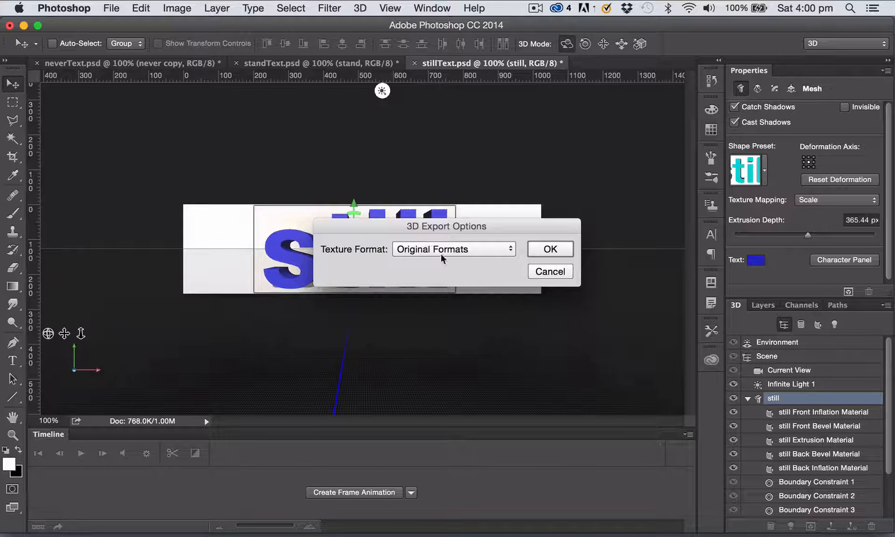
click(550, 249)
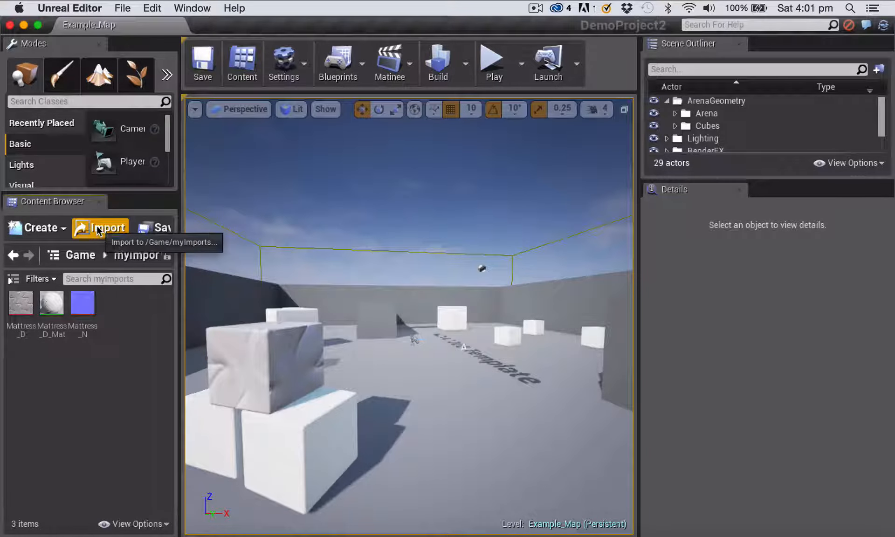
In Unreal Editor, import standText.png, neverTextBlur.png and neverText.png into the myImports folder and save the new content
click(98, 228)
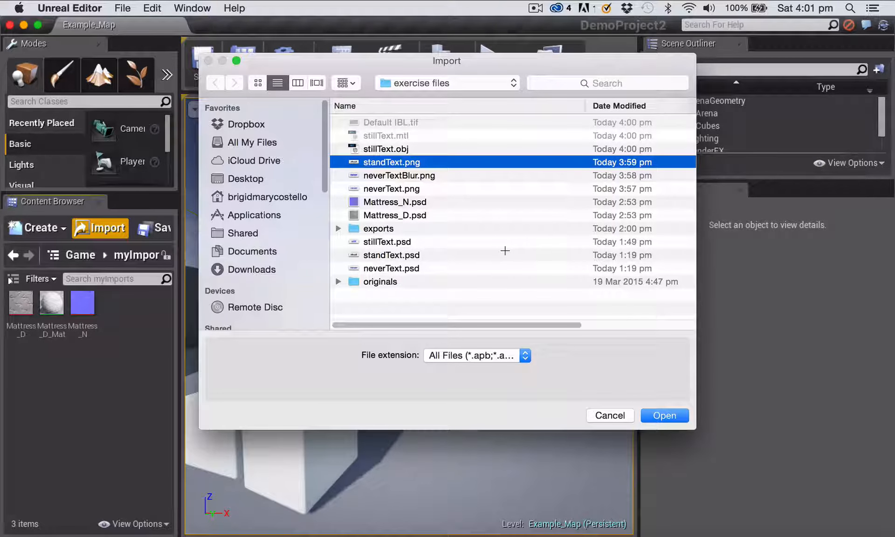
shift+click(388, 188)
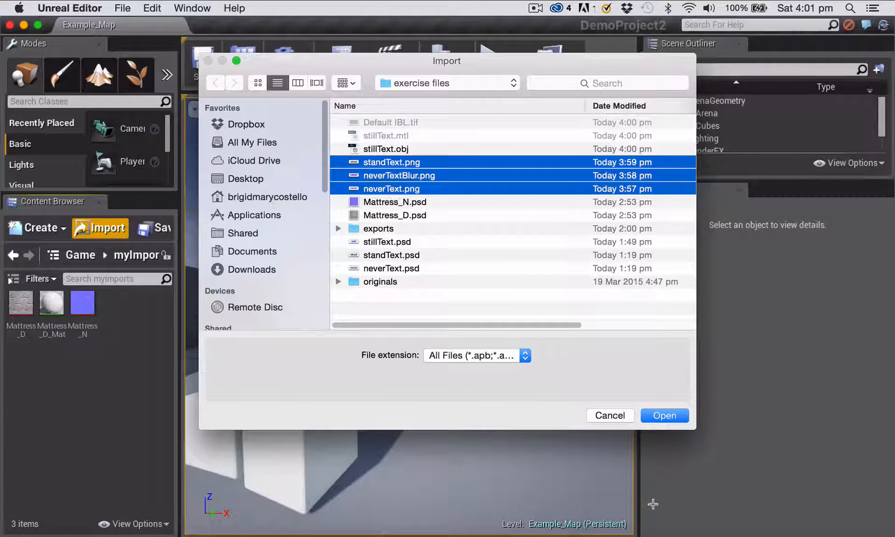
click(666, 415)
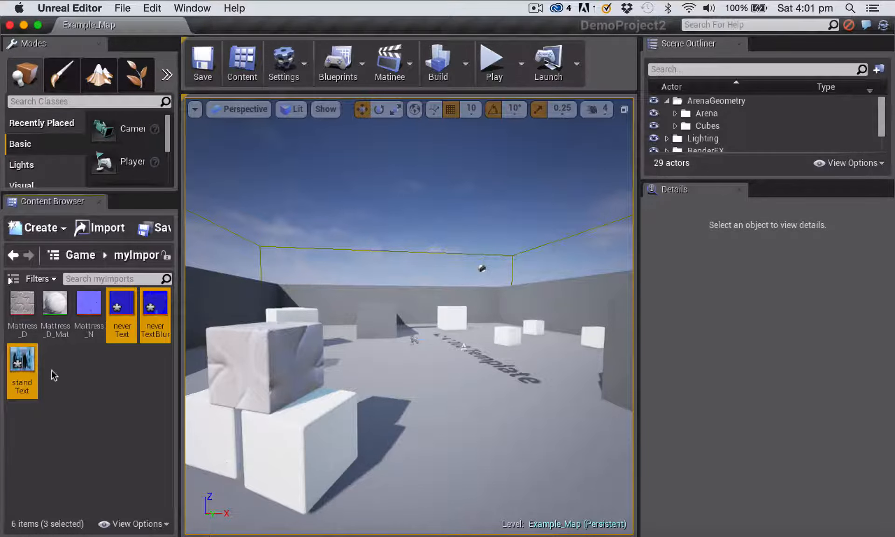
mouse_move(124, 309)
key(super+shift+s)
click(513, 411)
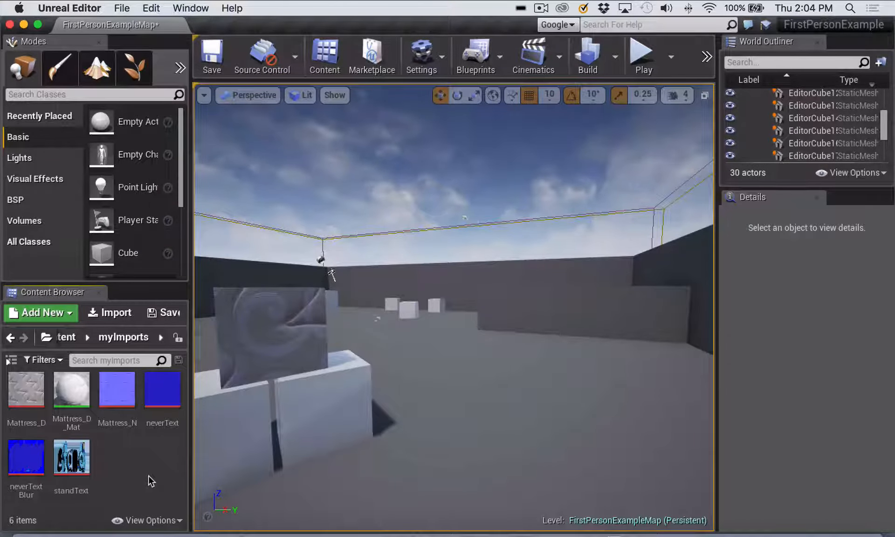
Create sprites from the neverText, neverTextBlur and standText textures and save the new sprite assets
click(157, 401)
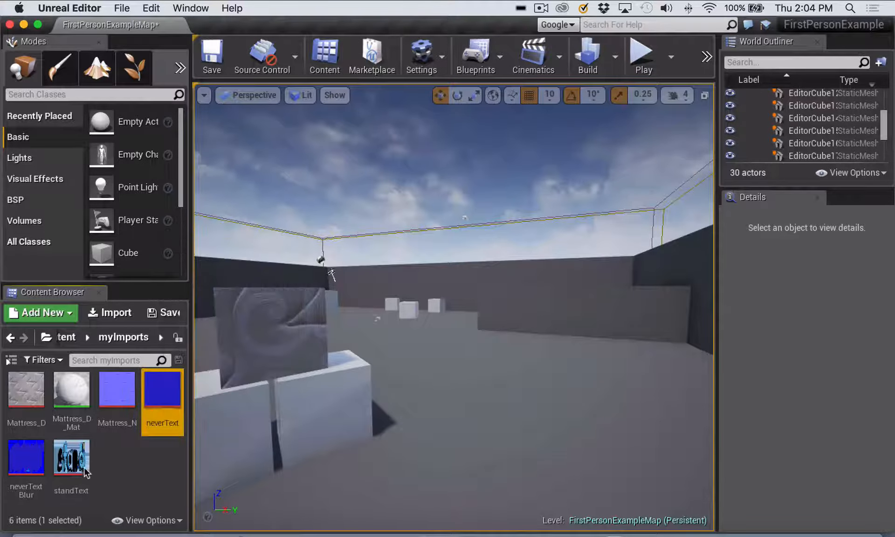
super+click(27, 465)
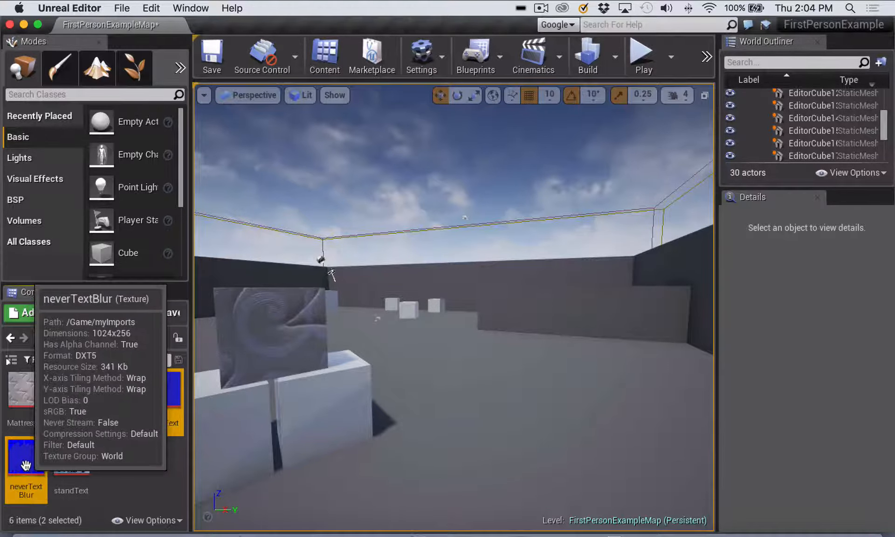
super+click(71, 459)
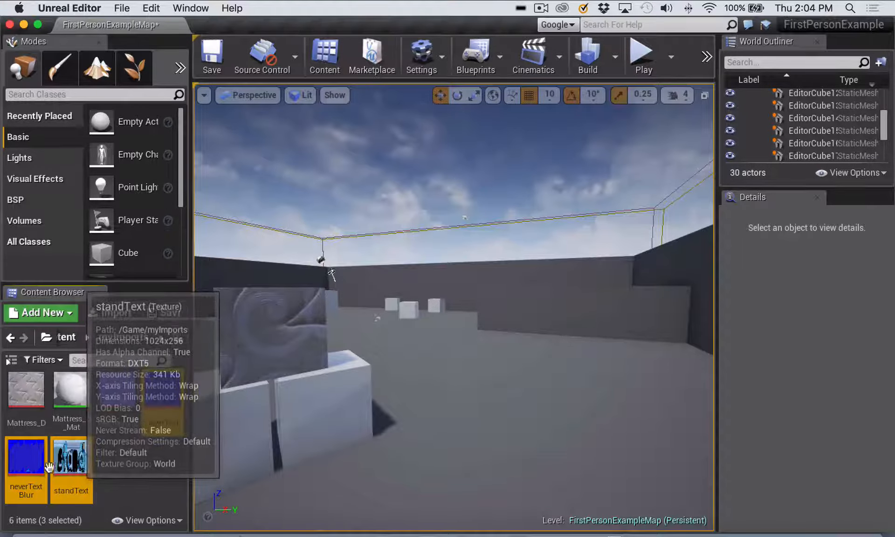
right_click(166, 386)
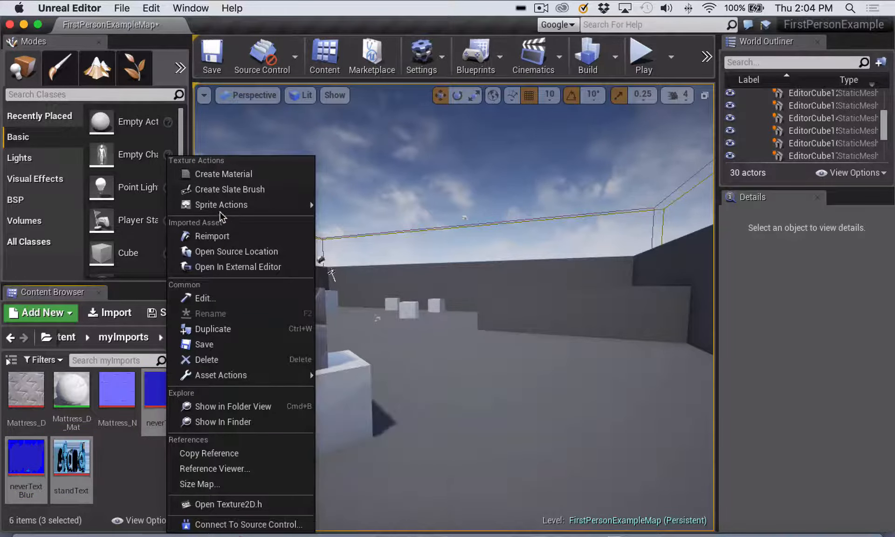
mouse_move(218, 205)
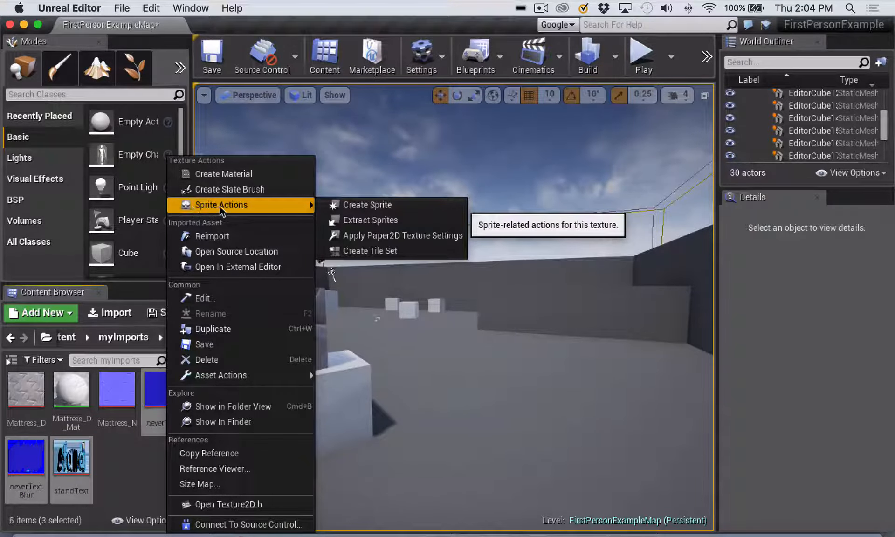
click(357, 204)
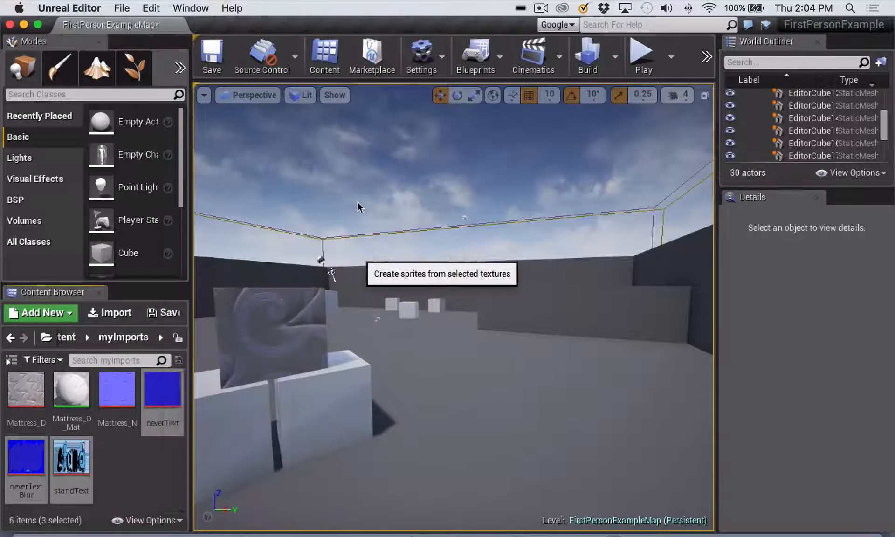
click(168, 314)
click(572, 426)
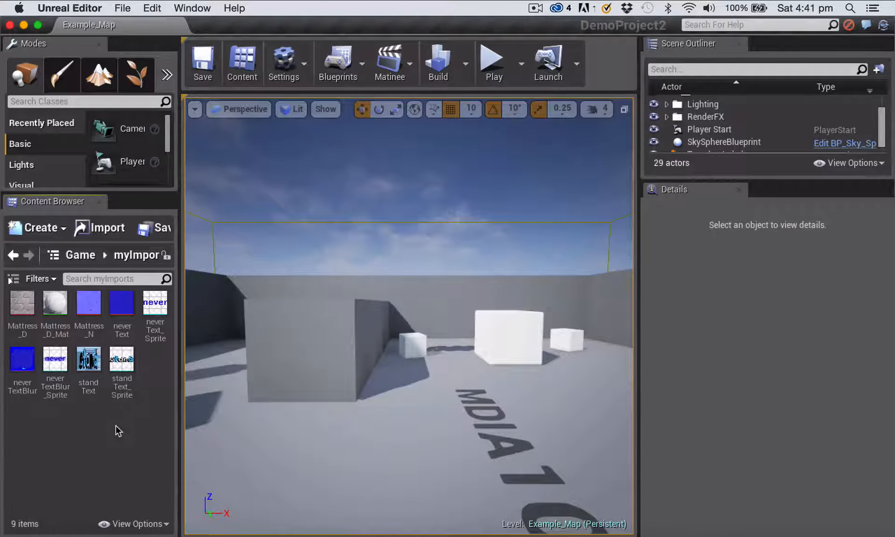
Import stillText.obj into the myImports folder with an import rotation roll of 90 and save all the listed content
click(106, 229)
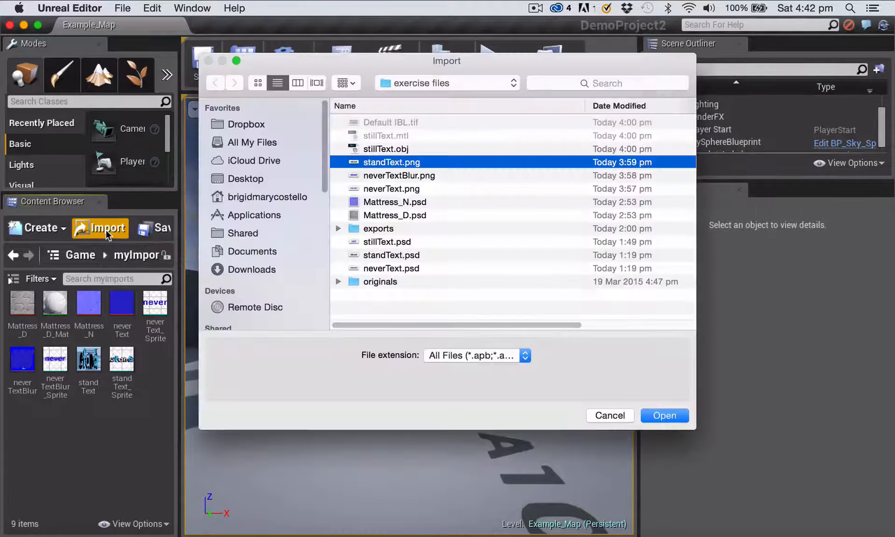
click(380, 149)
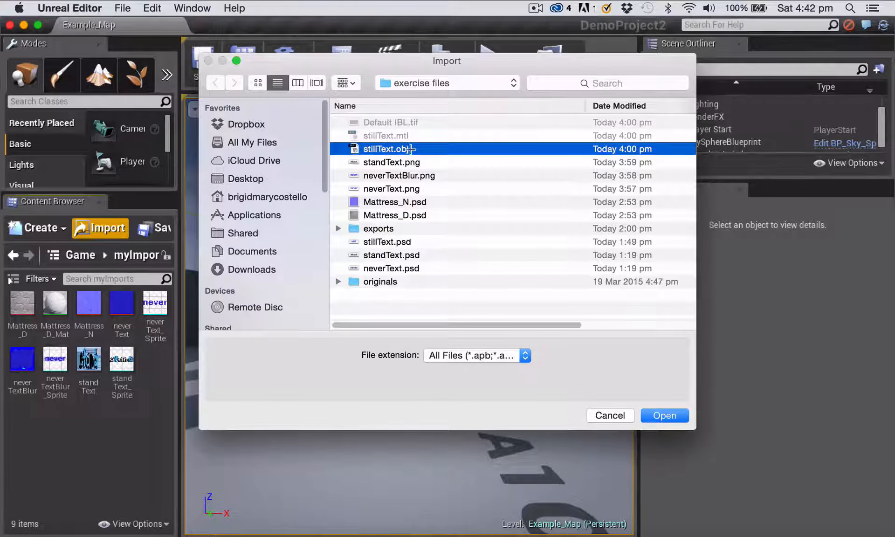
click(664, 415)
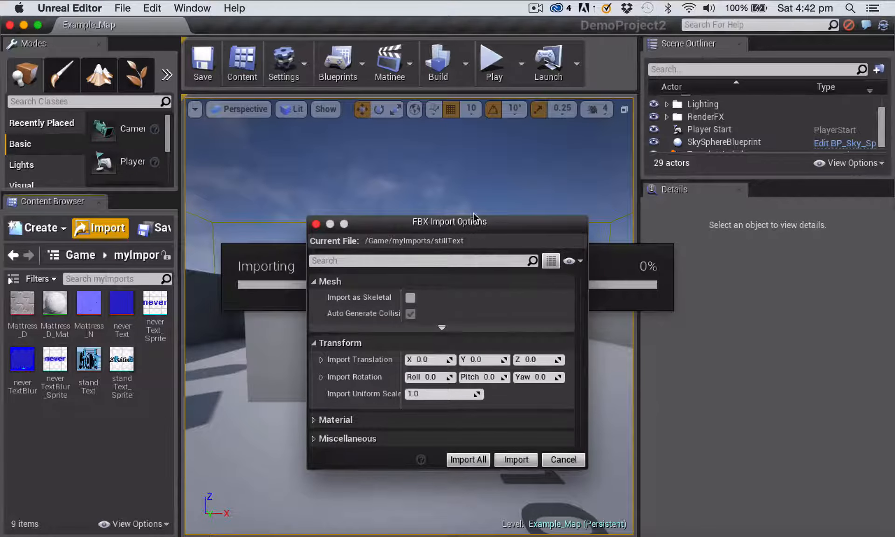
drag(463, 220, 465, 149)
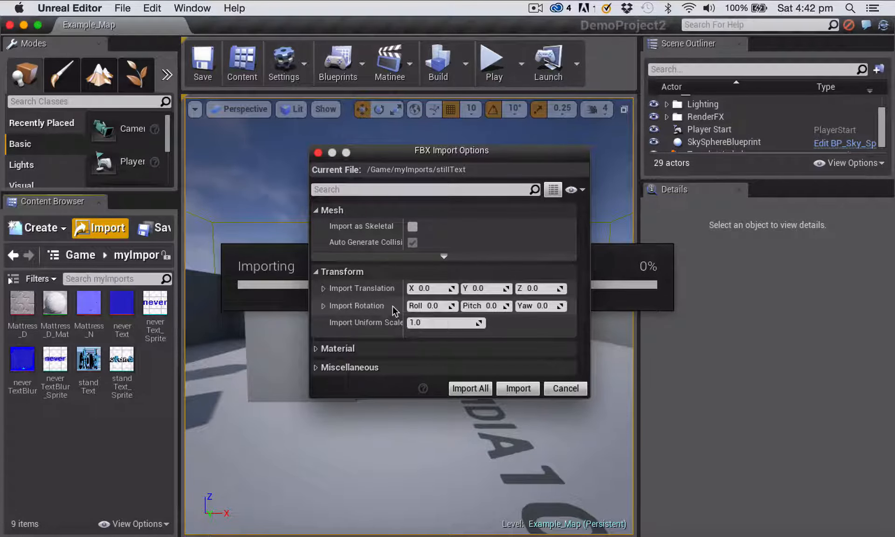
click(434, 305)
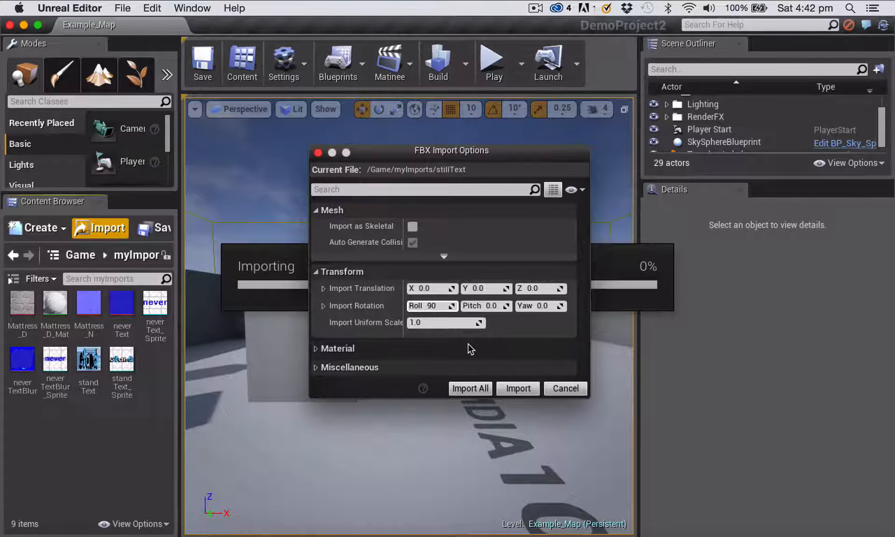
key(Return)
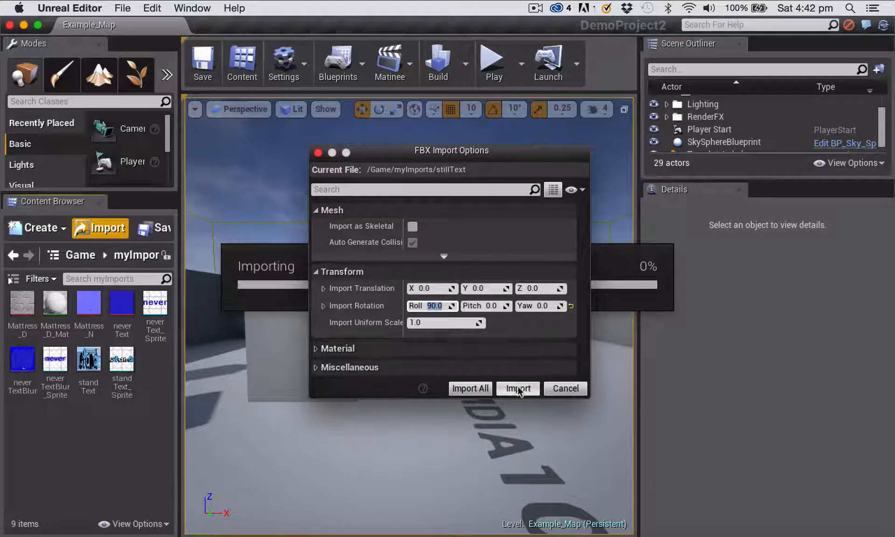
click(518, 389)
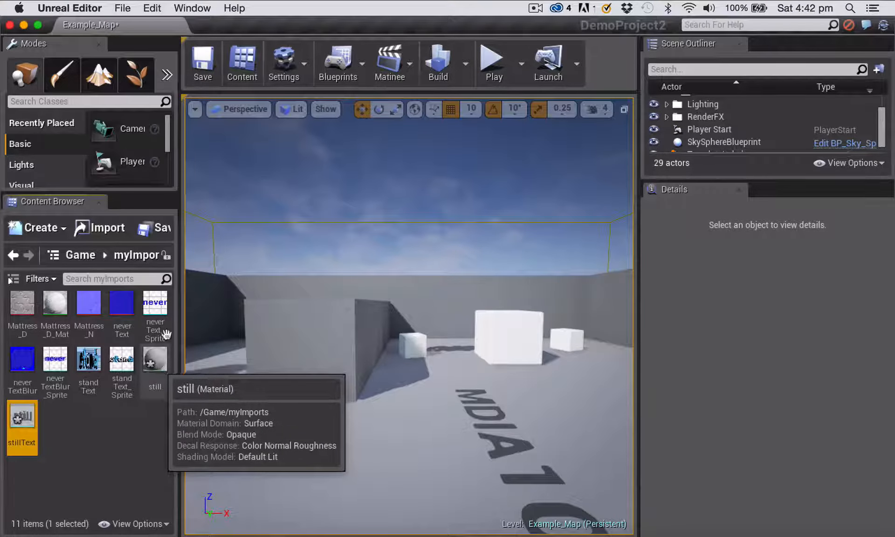
click(162, 229)
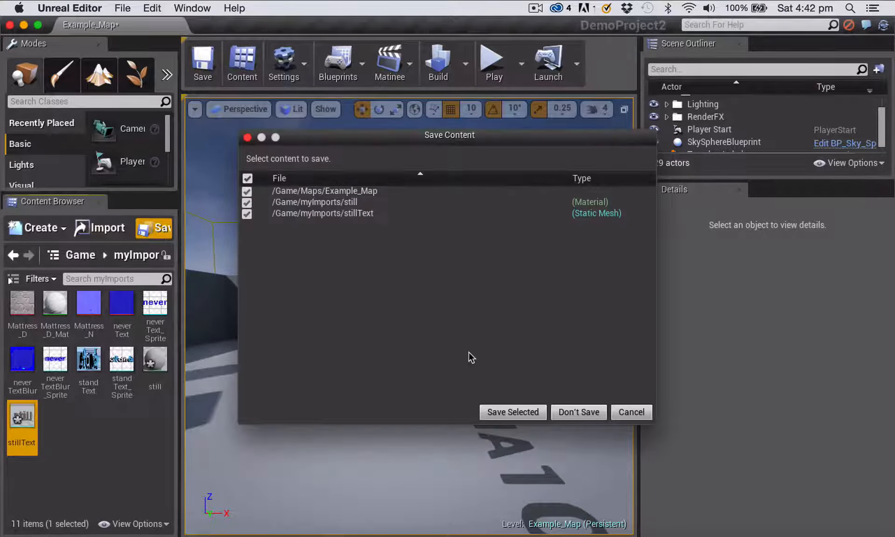
click(514, 412)
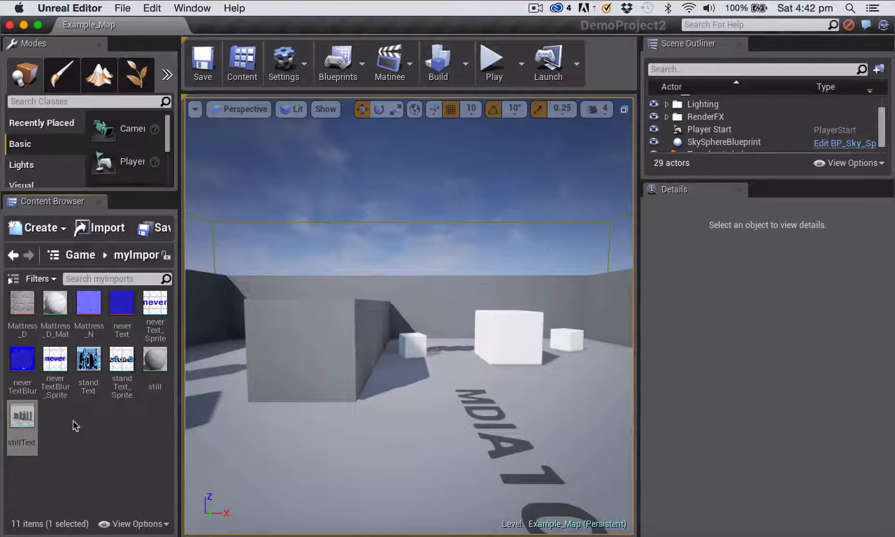
Place the stillText mesh in the level at about X -620, Y -520, raise it to about Z 190 and deselect everything
drag(22, 416, 326, 427)
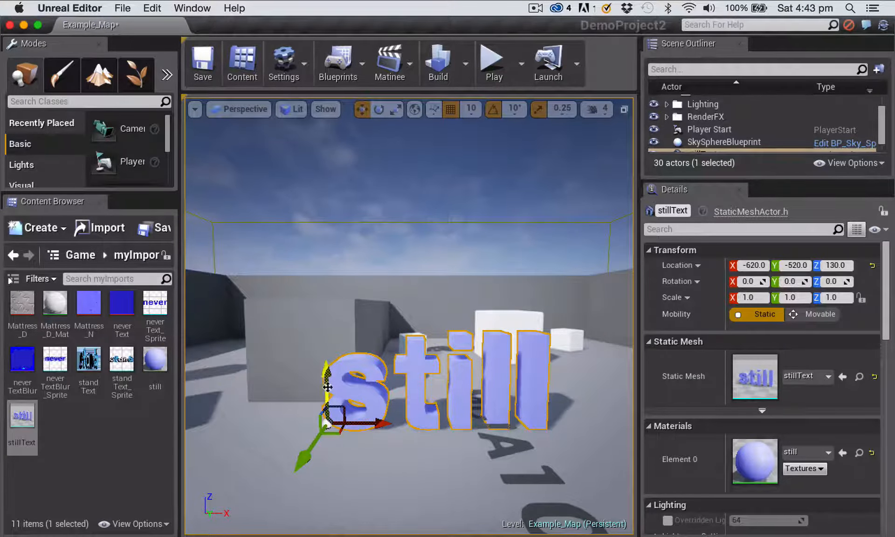
drag(326, 382, 326, 357)
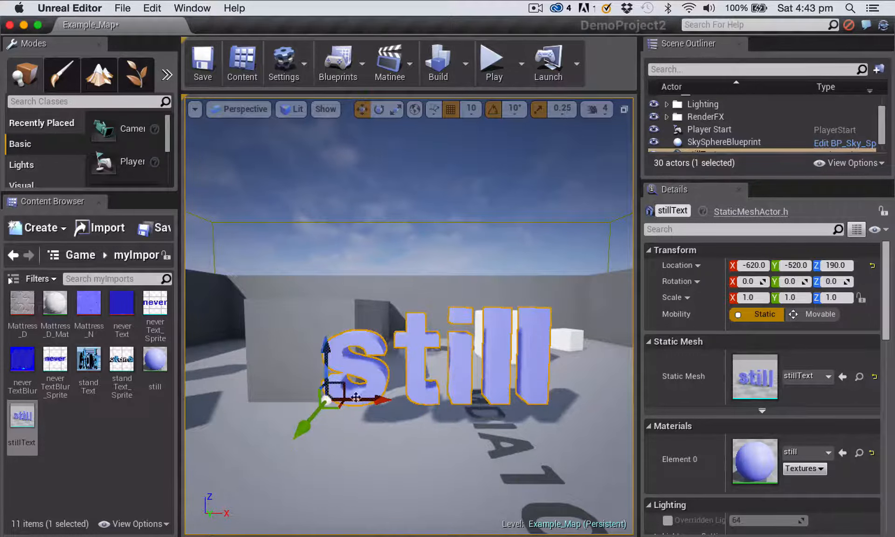
click(365, 441)
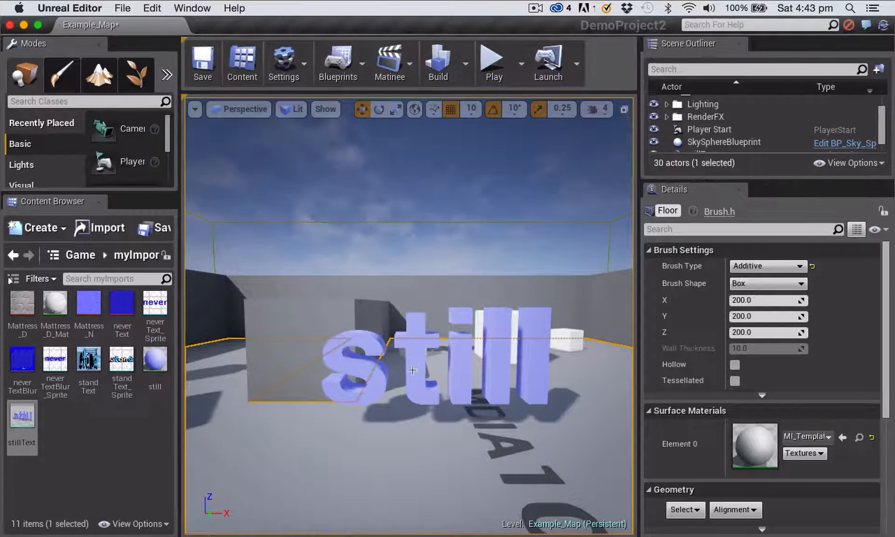
click(457, 379)
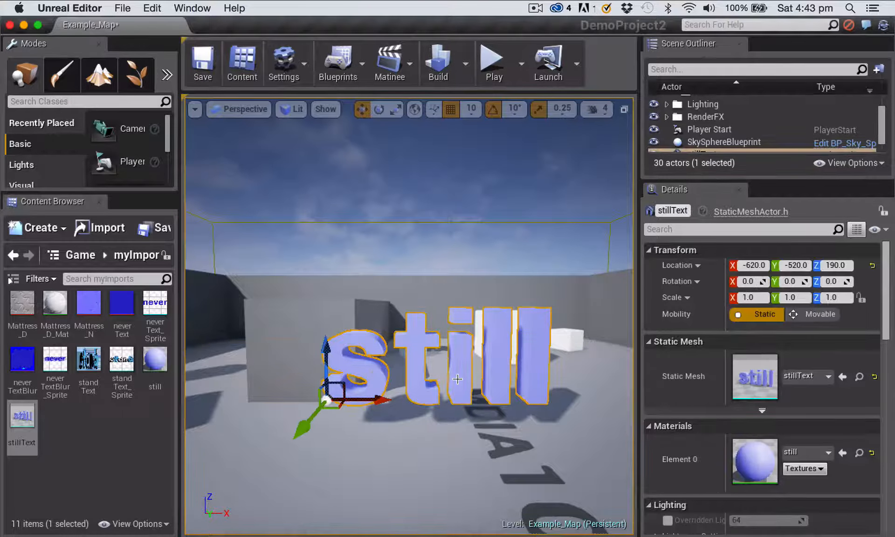
click(518, 455)
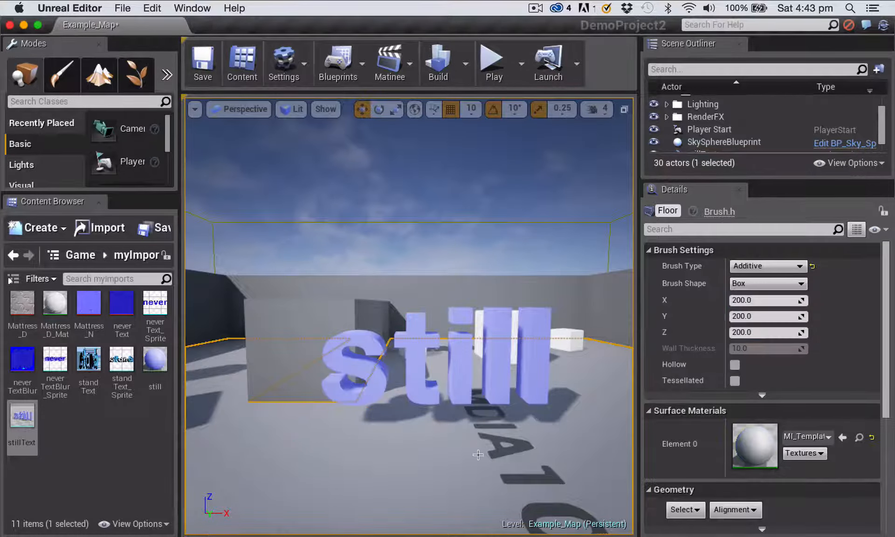
key(Escape)
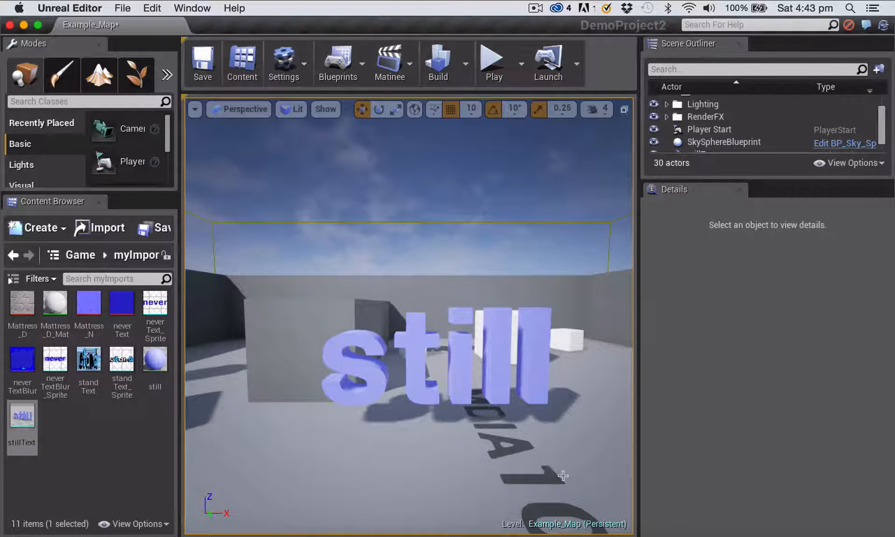
drag(554, 473, 522, 449)
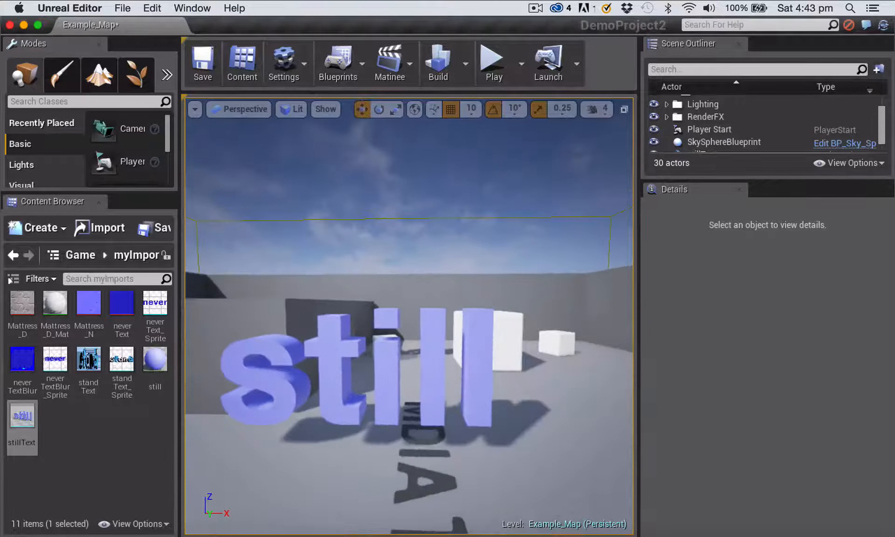